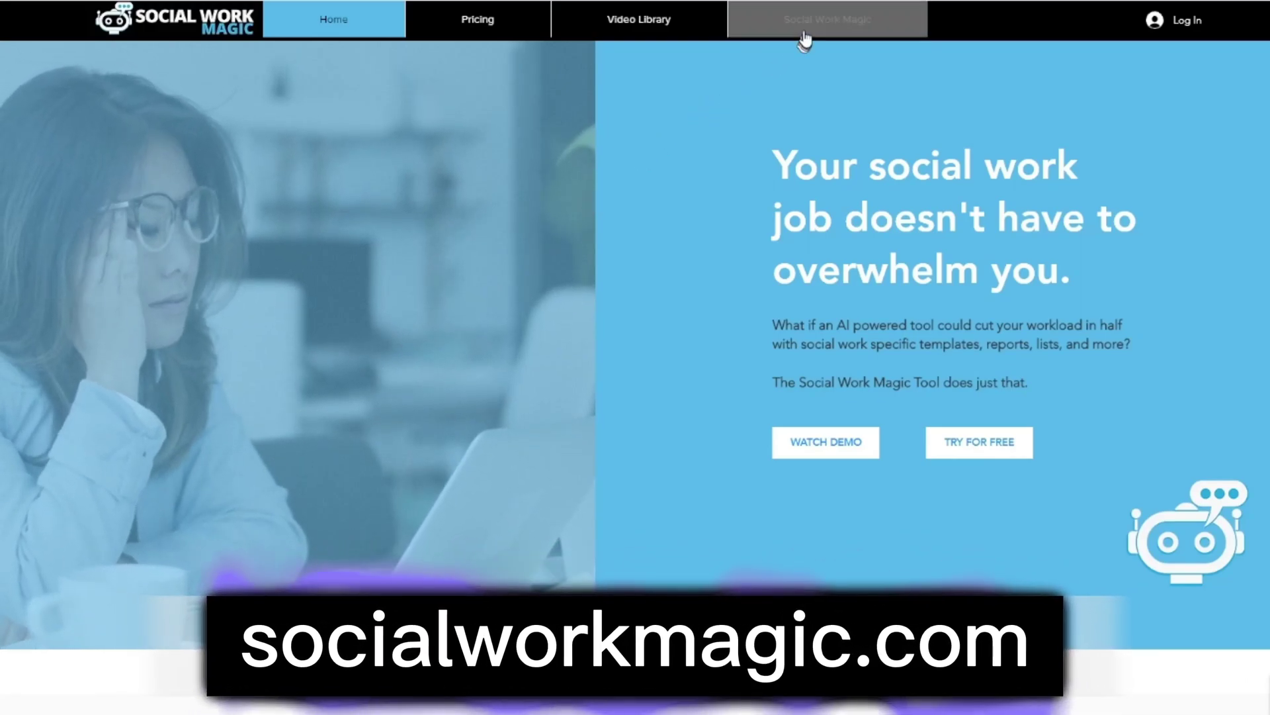
- Try the MEMBERS version of the tool and its Google log-in option
{"action": "mouse_move", "coordinate": [807, 30]}
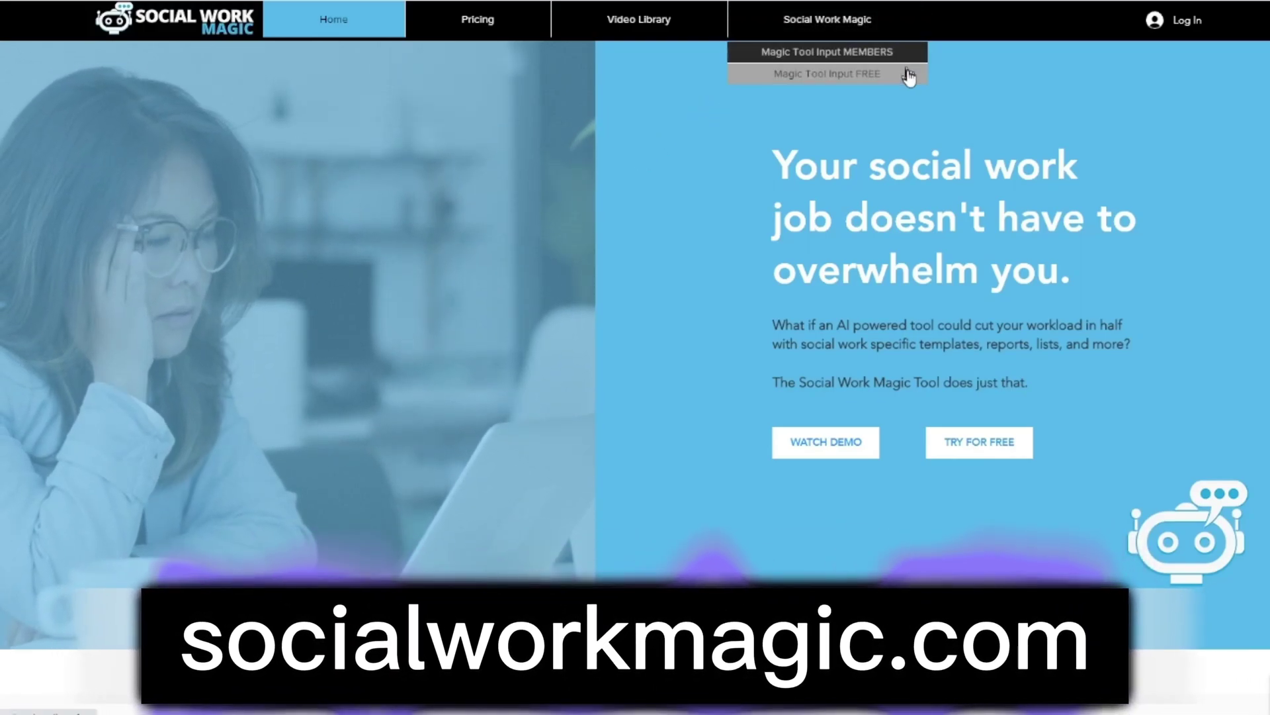
{"action": "left_click", "coordinate": [906, 59]}
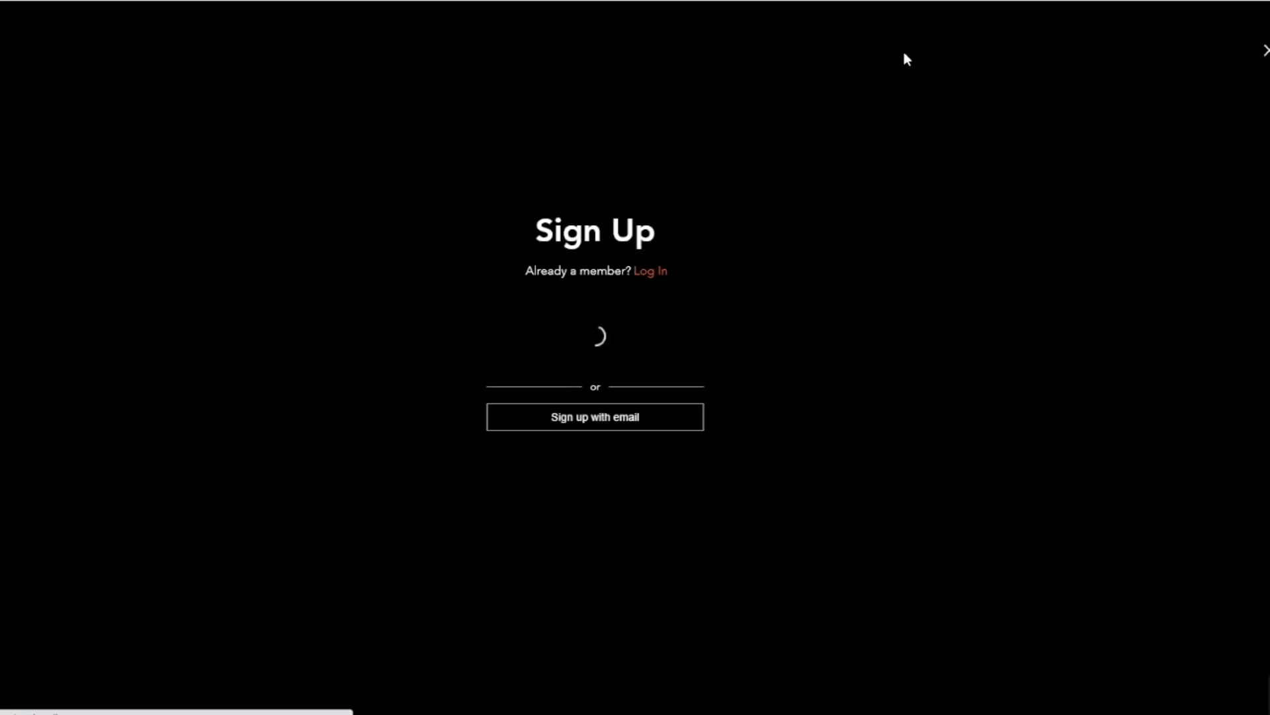
{"action": "left_click", "coordinate": [665, 270]}
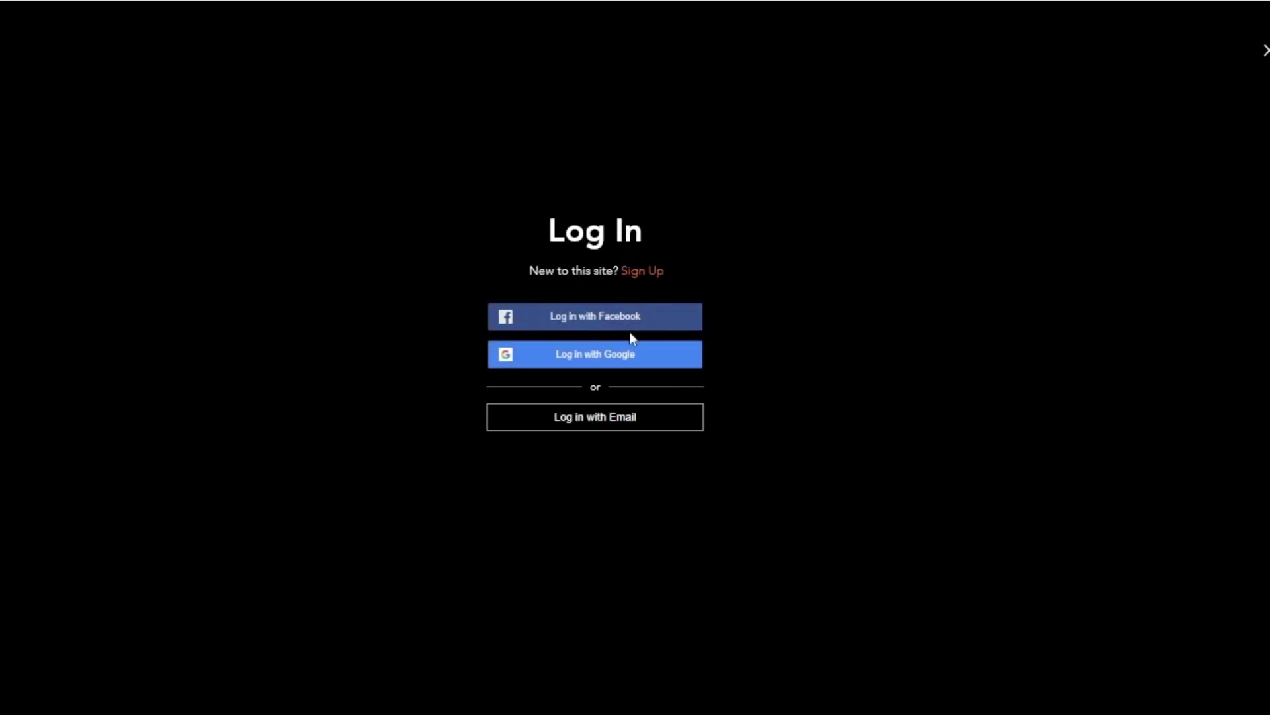
{"action": "left_click", "coordinate": [632, 358]}
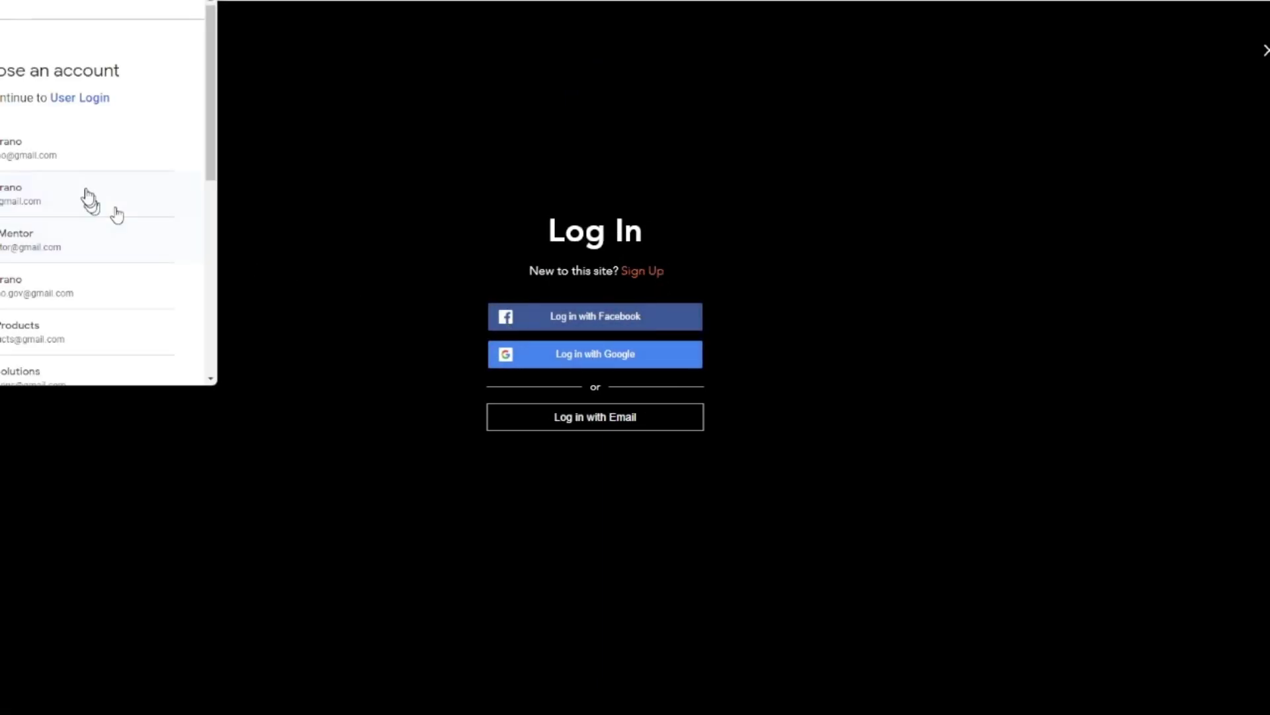
{"action": "scroll", "coordinate": [40, 162], "scroll_direction": "down", "scroll_amount": 3}
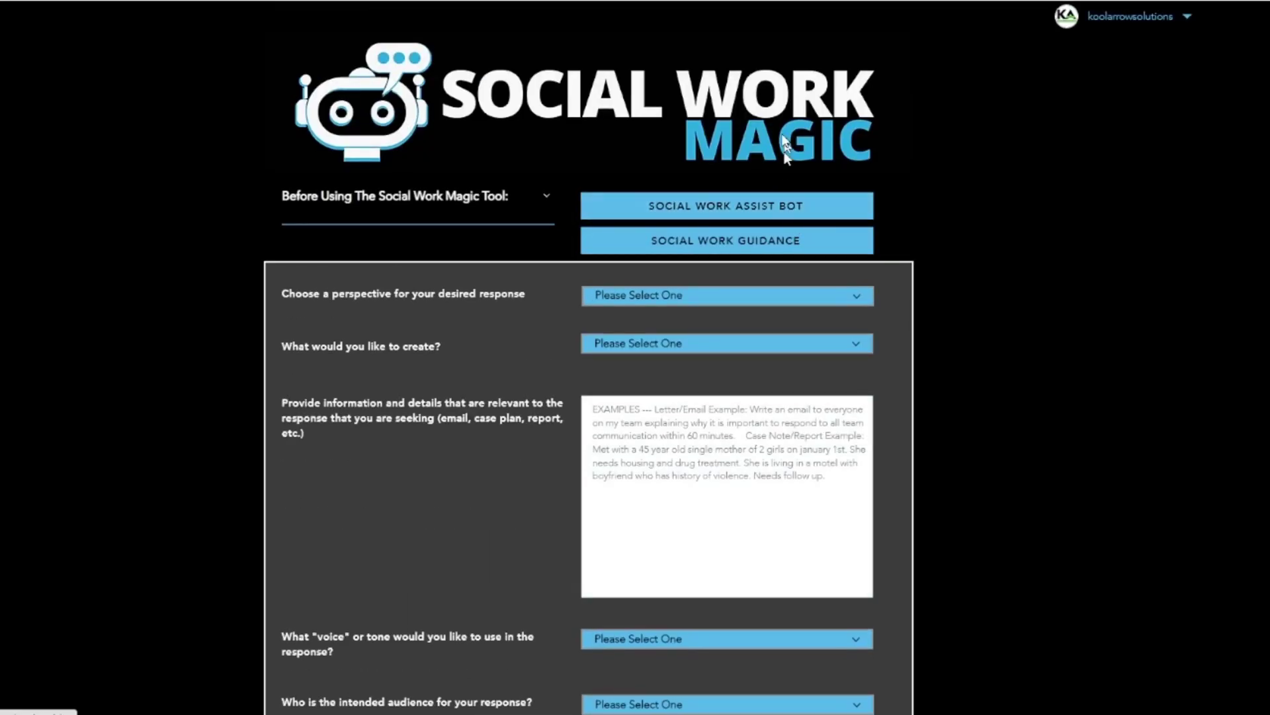
{"action": "left_click", "coordinate": [723, 294]}
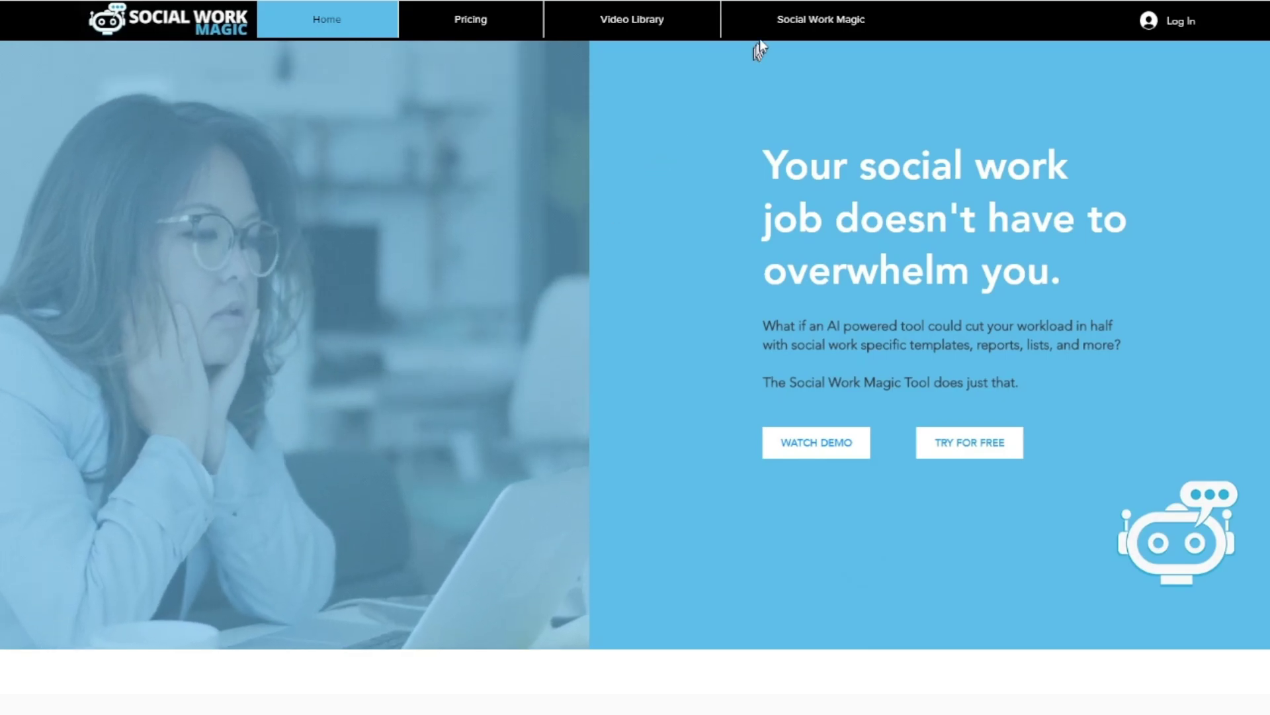
- Open the free Magic Tool Input page, dismiss the upgrade popup, and preview the perspectives
{"action": "mouse_move", "coordinate": [775, 38]}
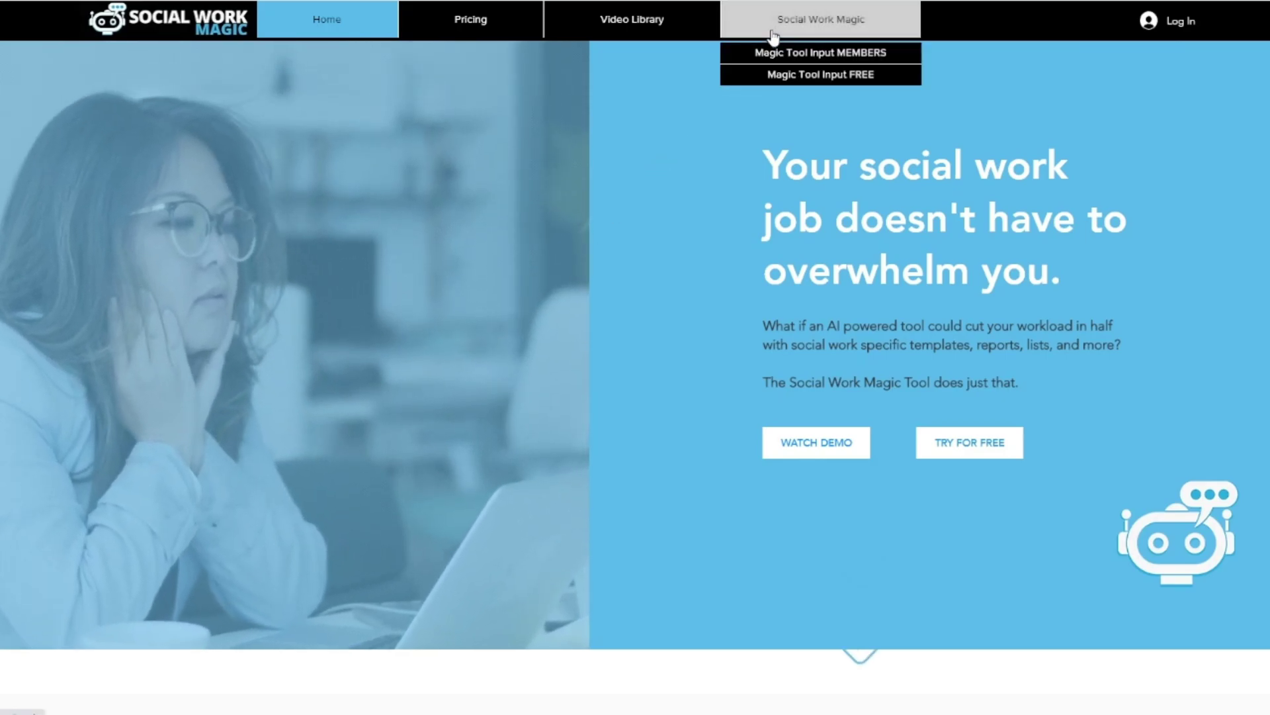
{"action": "left_click", "coordinate": [801, 78]}
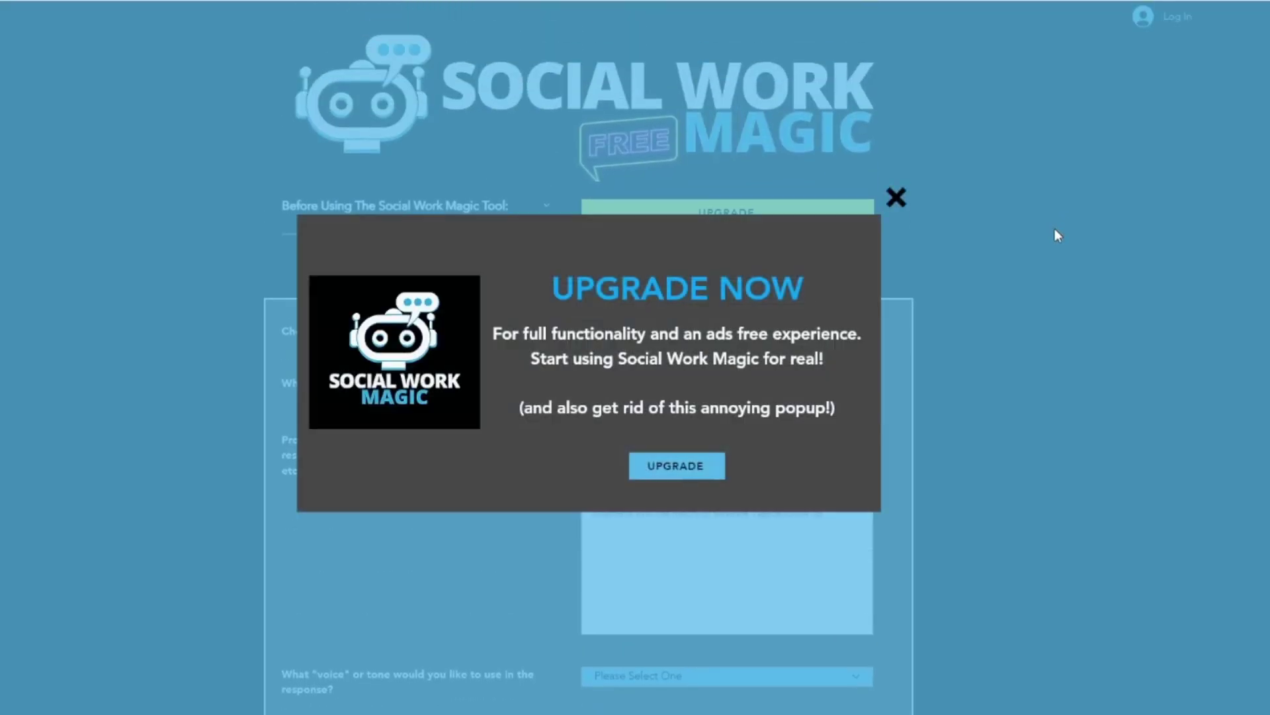
{"action": "left_click", "coordinate": [894, 198]}
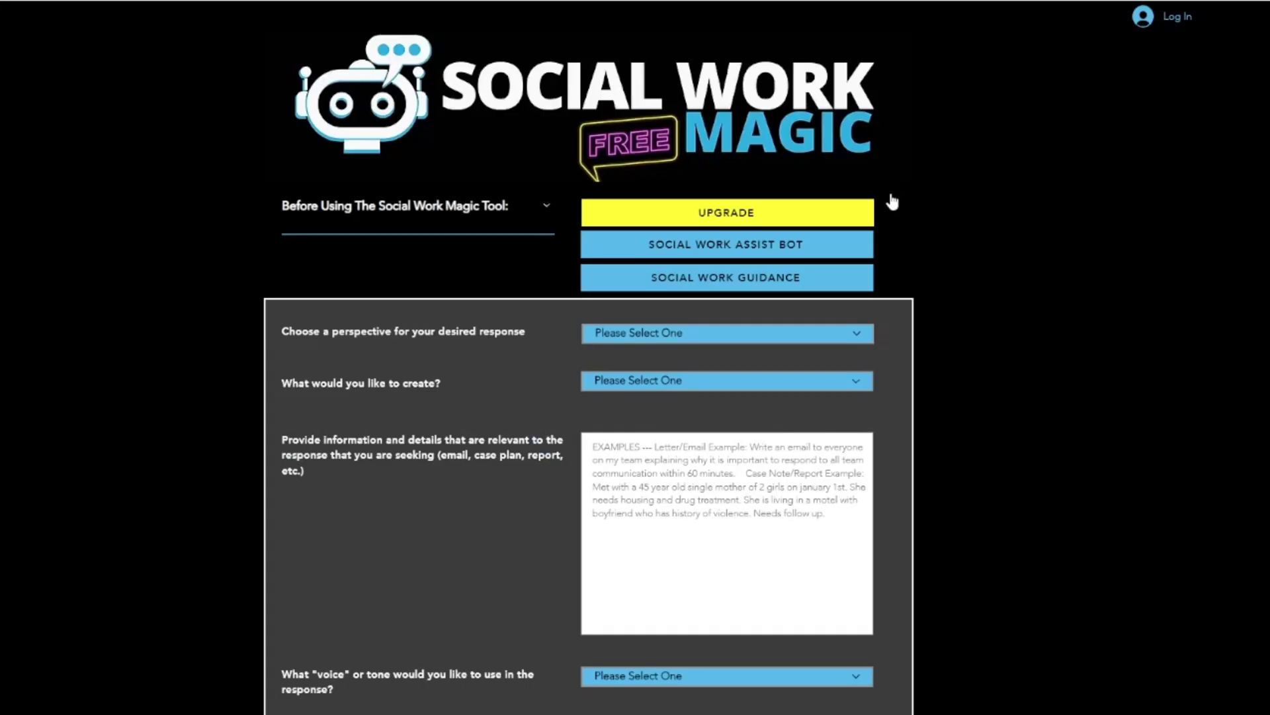
{"action": "left_click", "coordinate": [807, 336]}
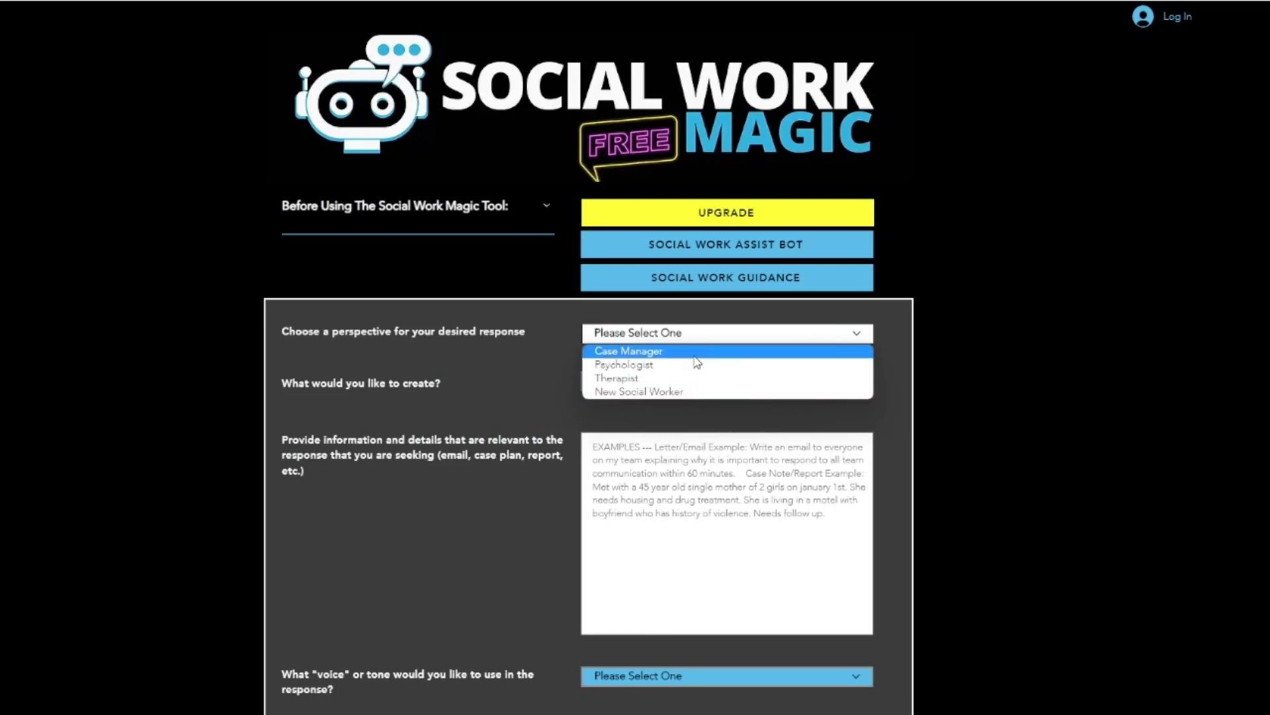
{"action": "left_click", "coordinate": [1004, 324]}
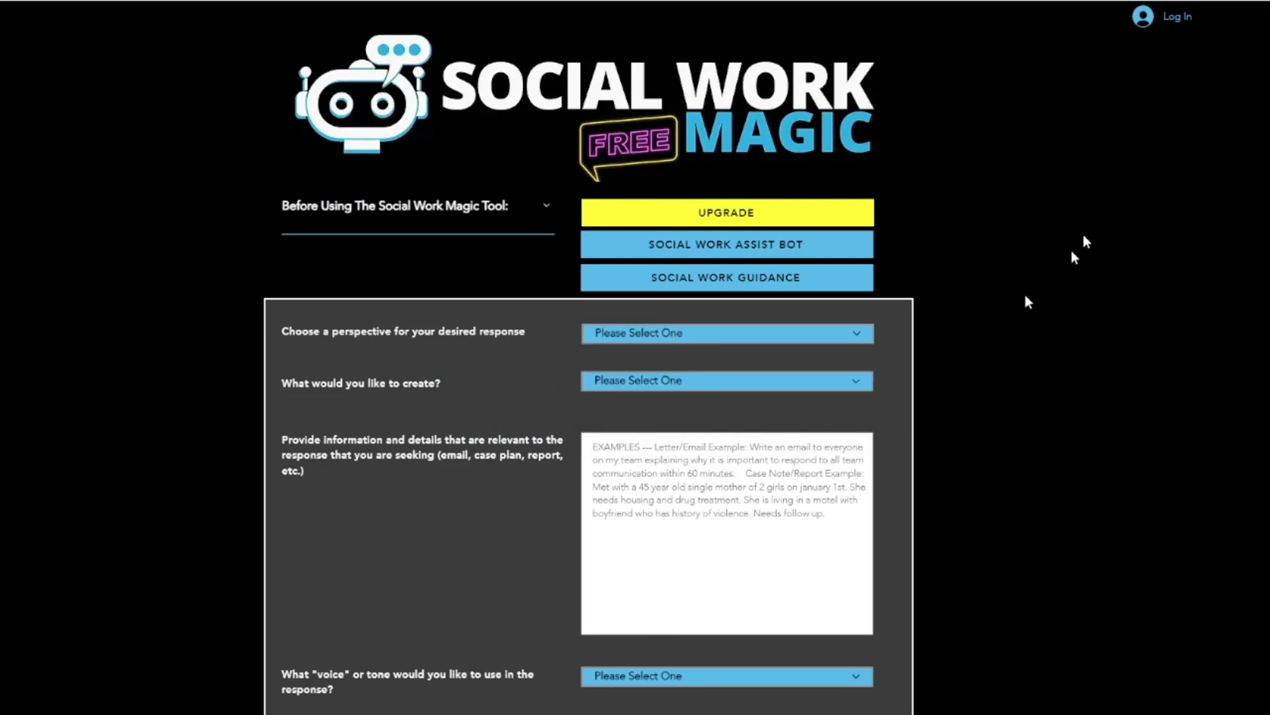
- Start logging in to the site from the Log In button
{"action": "left_click", "coordinate": [1177, 16]}
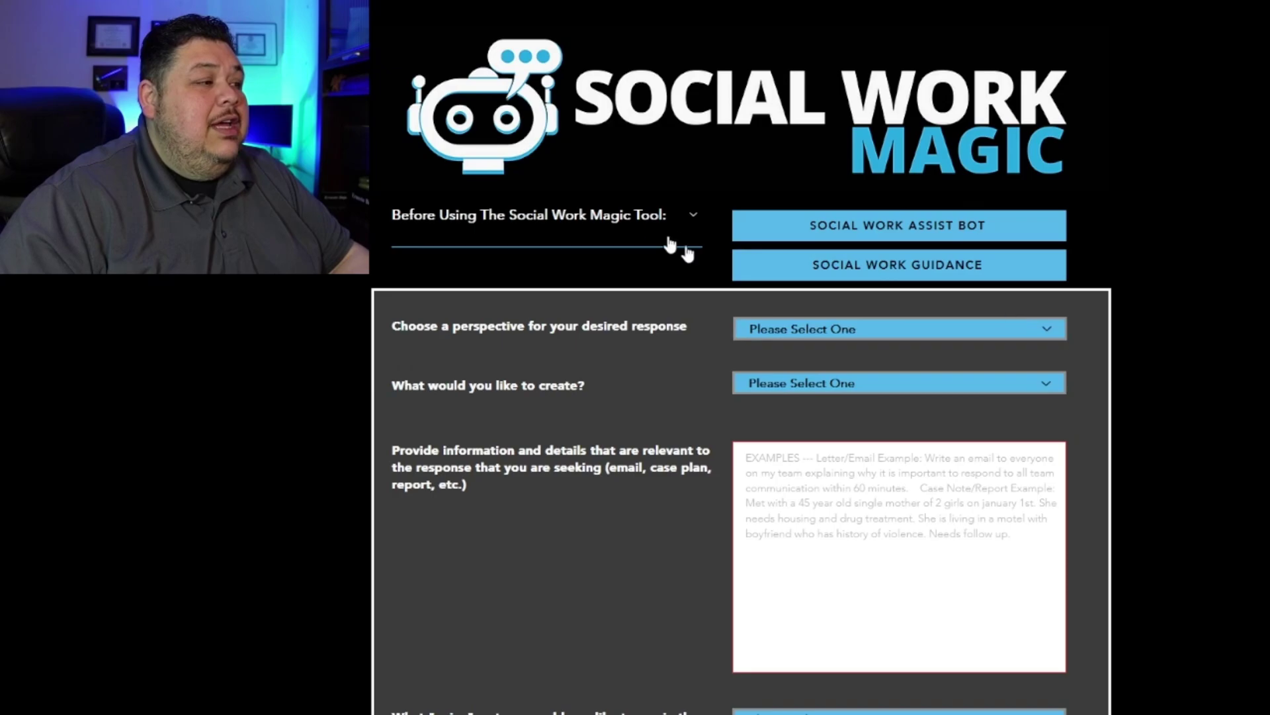
{"action": "left_click", "coordinate": [698, 237]}
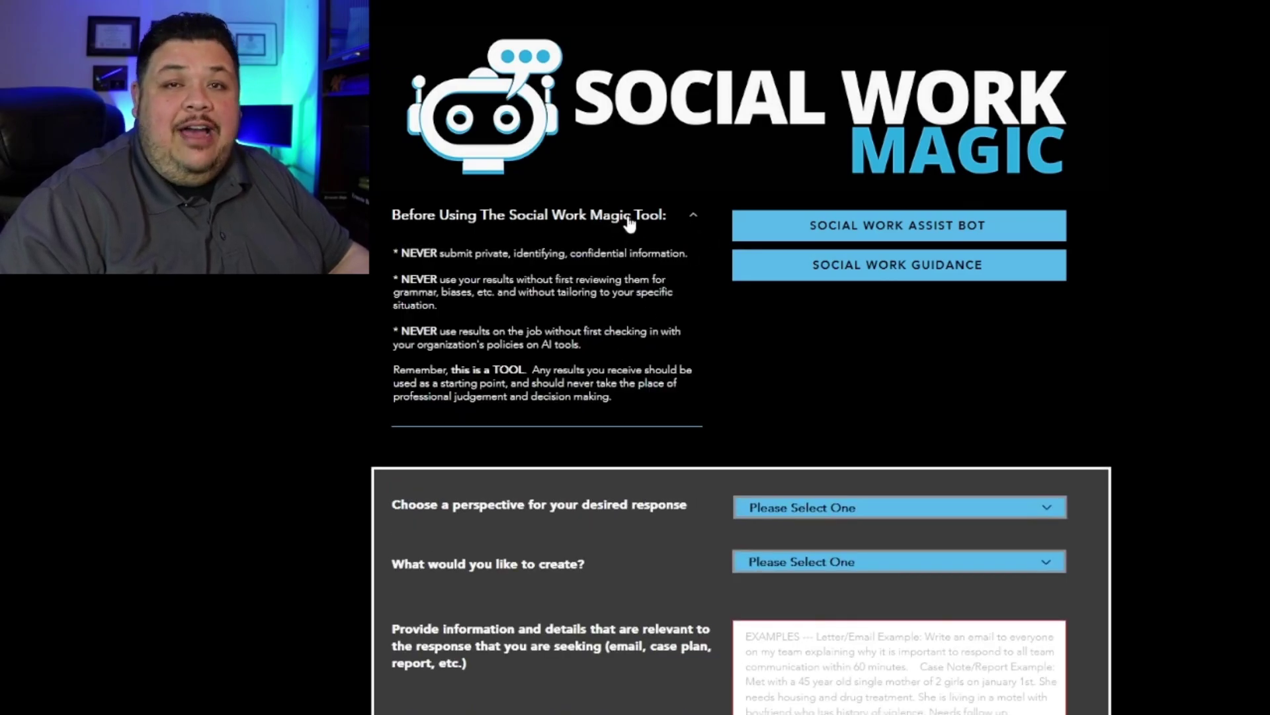
{"action": "left_click", "coordinate": [627, 218]}
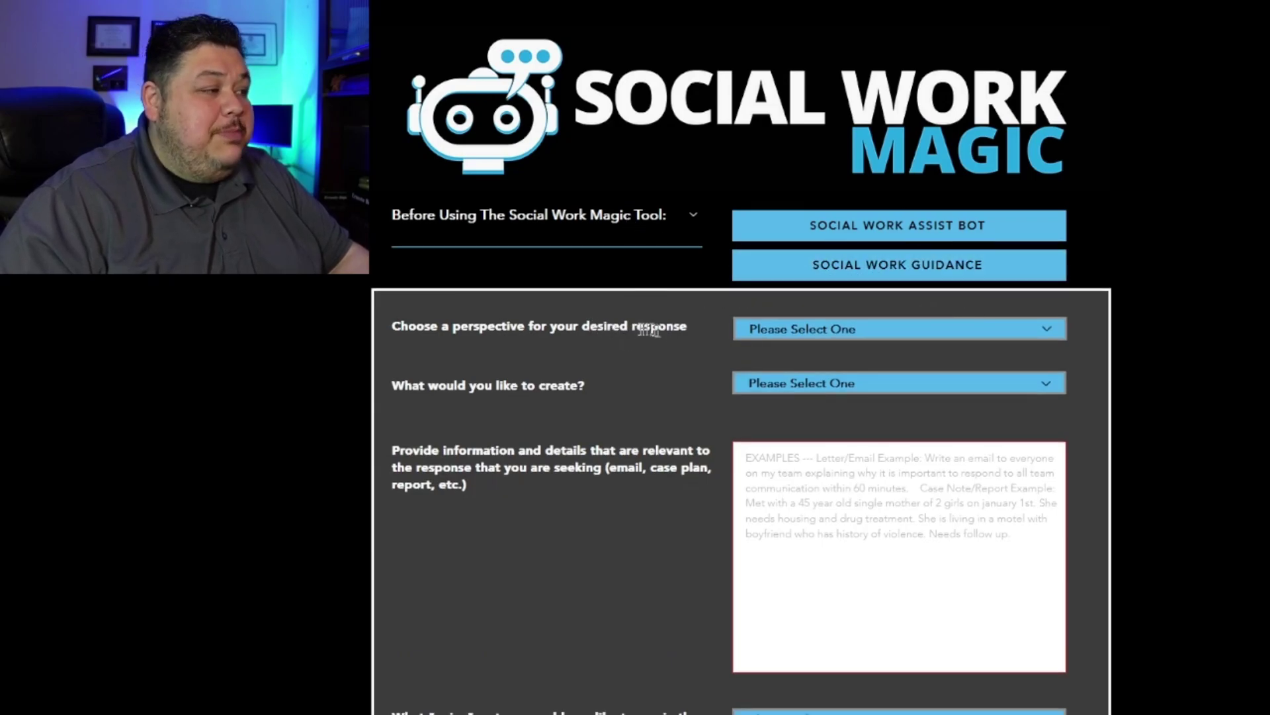
- Choose Child Welfare Social Worker as perspective and Case Plan as the output type
{"action": "left_click", "coordinate": [1005, 343]}
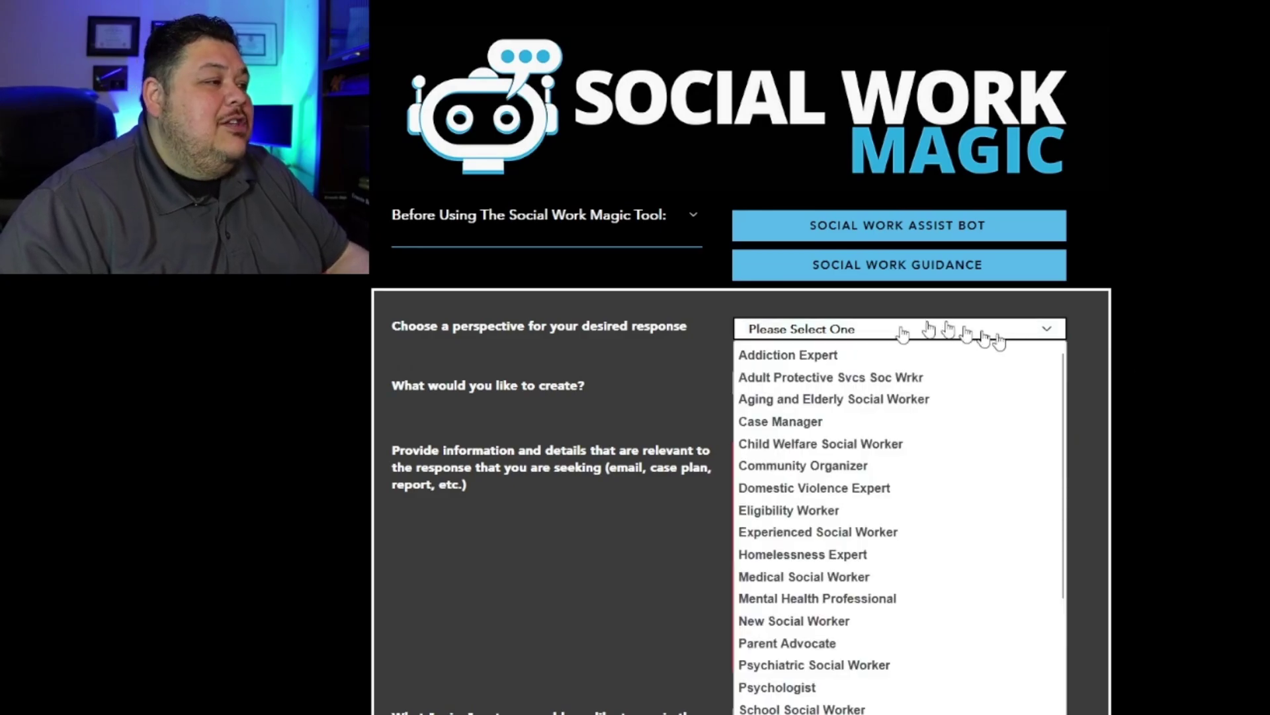
{"action": "left_click", "coordinate": [814, 444]}
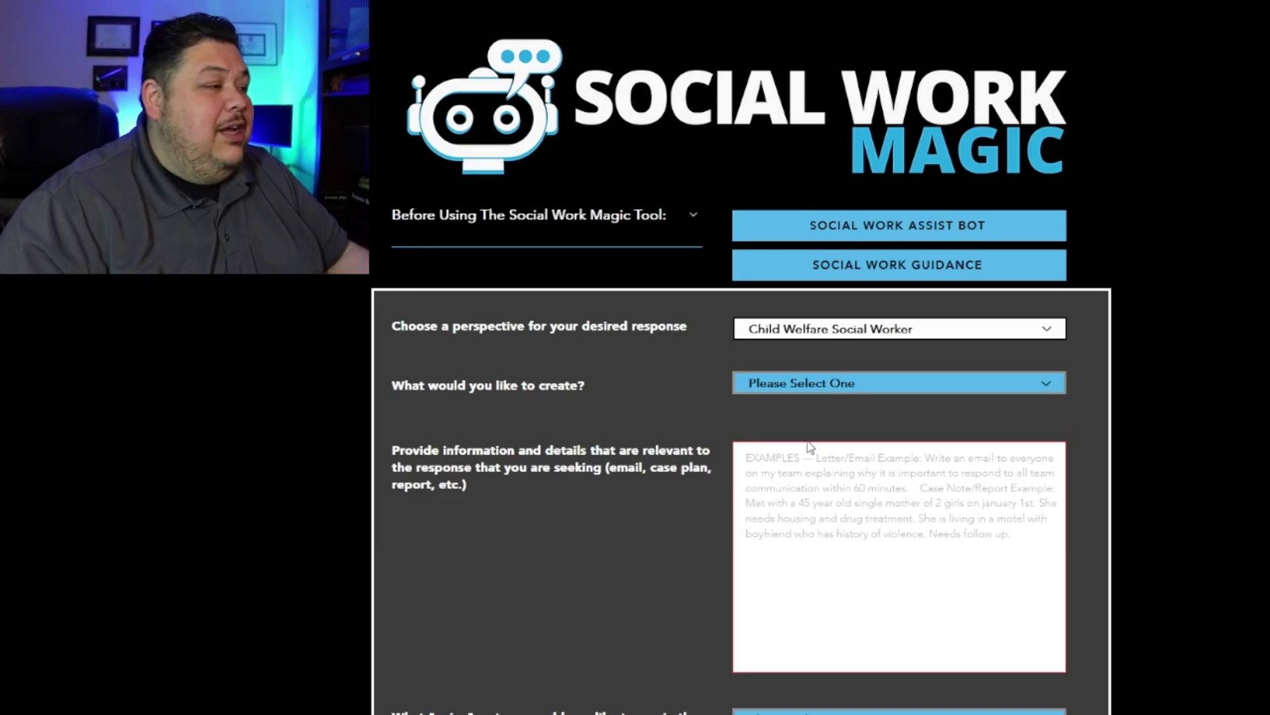
{"action": "left_click", "coordinate": [795, 396]}
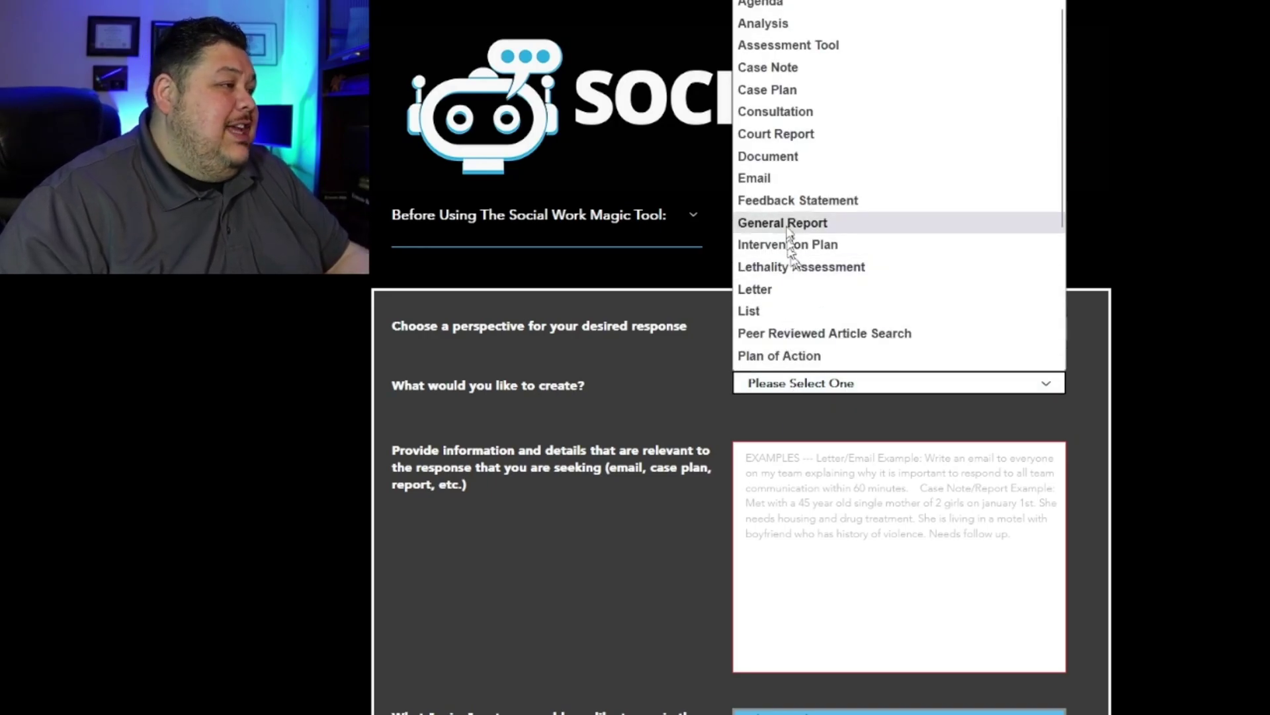
{"action": "left_click", "coordinate": [791, 98]}
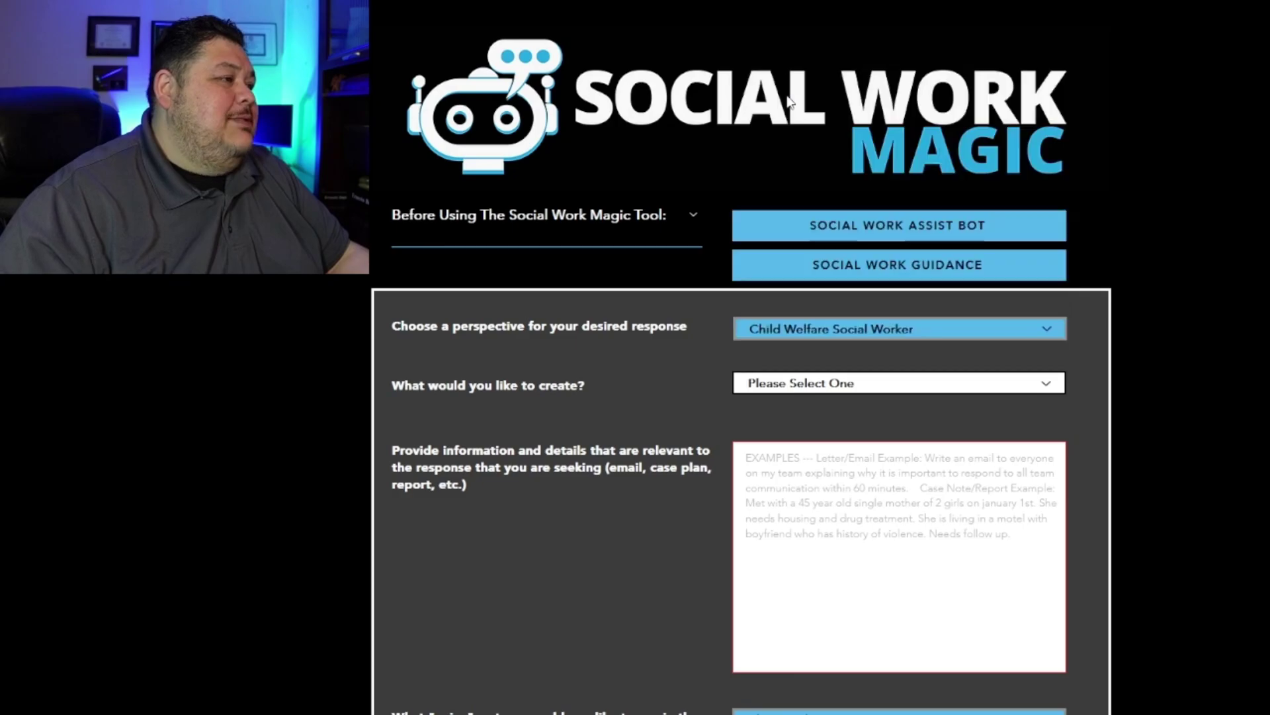
{"action": "scroll", "coordinate": [850, 350], "scroll_direction": "down", "scroll_amount": 2}
{"action": "left_click", "coordinate": [846, 334]}
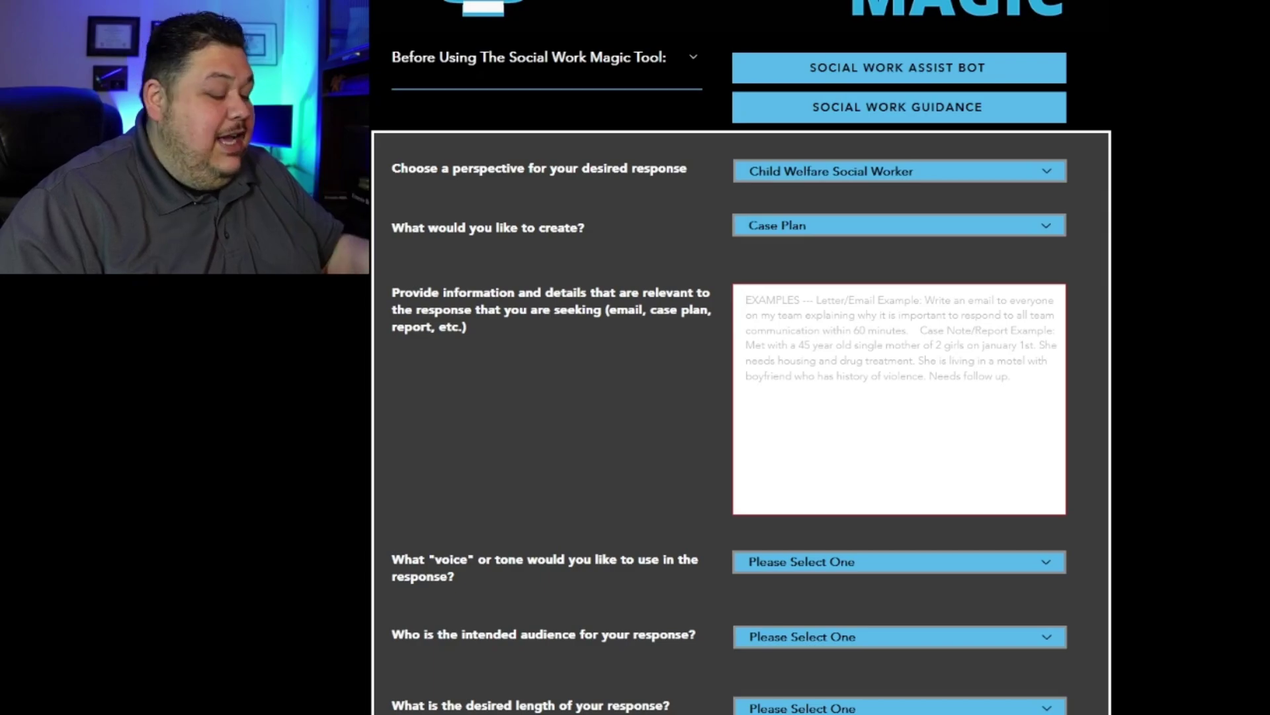
- Paste the client's case description into the details box and set the tone to Professional
{"action": "type", "text": "you're a social worker with a 36 year old female client who is unemployed, is homeless, uses methamphetamines and heroin, has a 10 year old daughter and a 7 year old son with different fathers and has been diagnosed with schizophrenia and ADHD. she is prescribed medication but does not medicate regularly. she has a restraining order on one of her children's fathers. Their only support is the client's 42 year old step sister."}
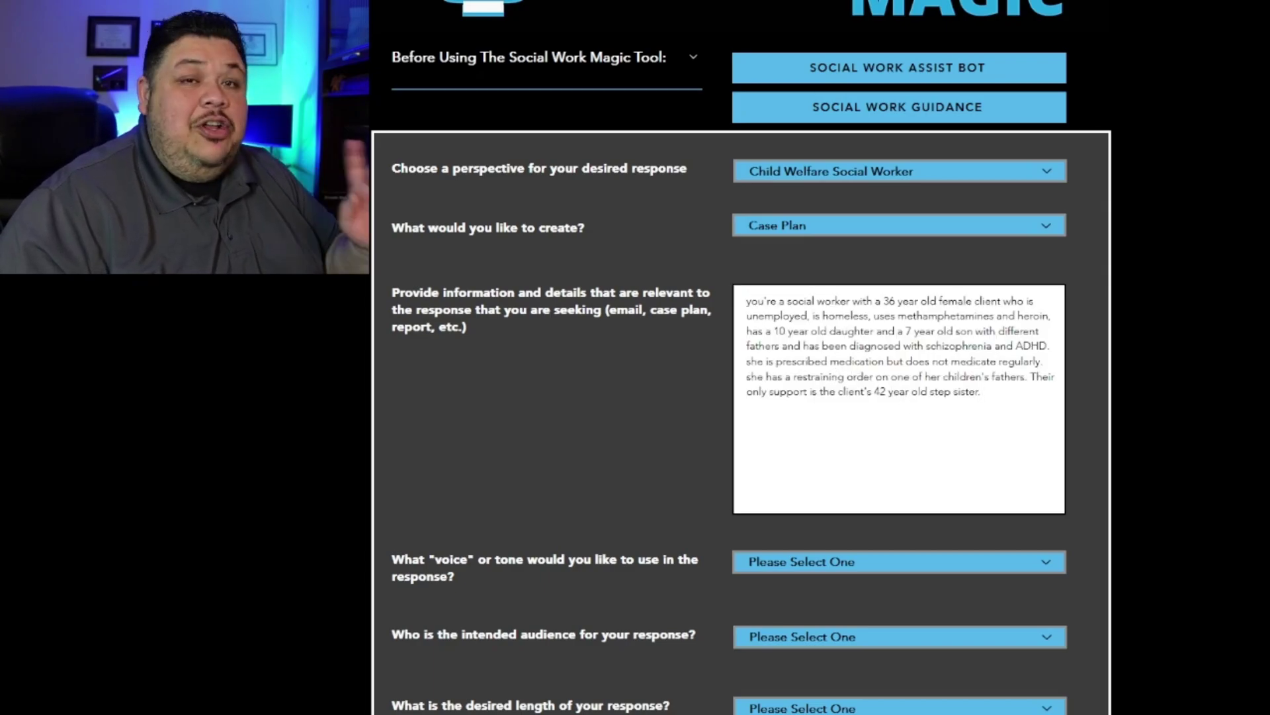
{"action": "scroll", "coordinate": [835, 331], "scroll_direction": "down", "scroll_amount": 3}
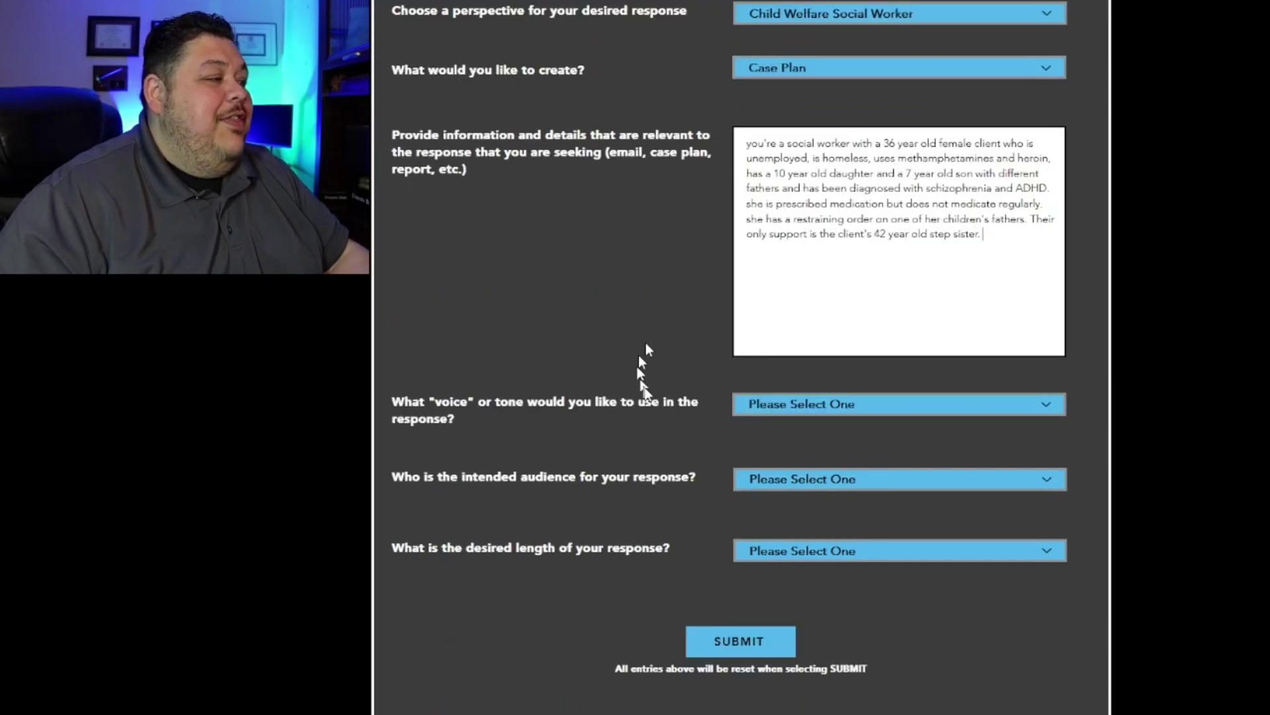
{"action": "left_click", "coordinate": [839, 412]}
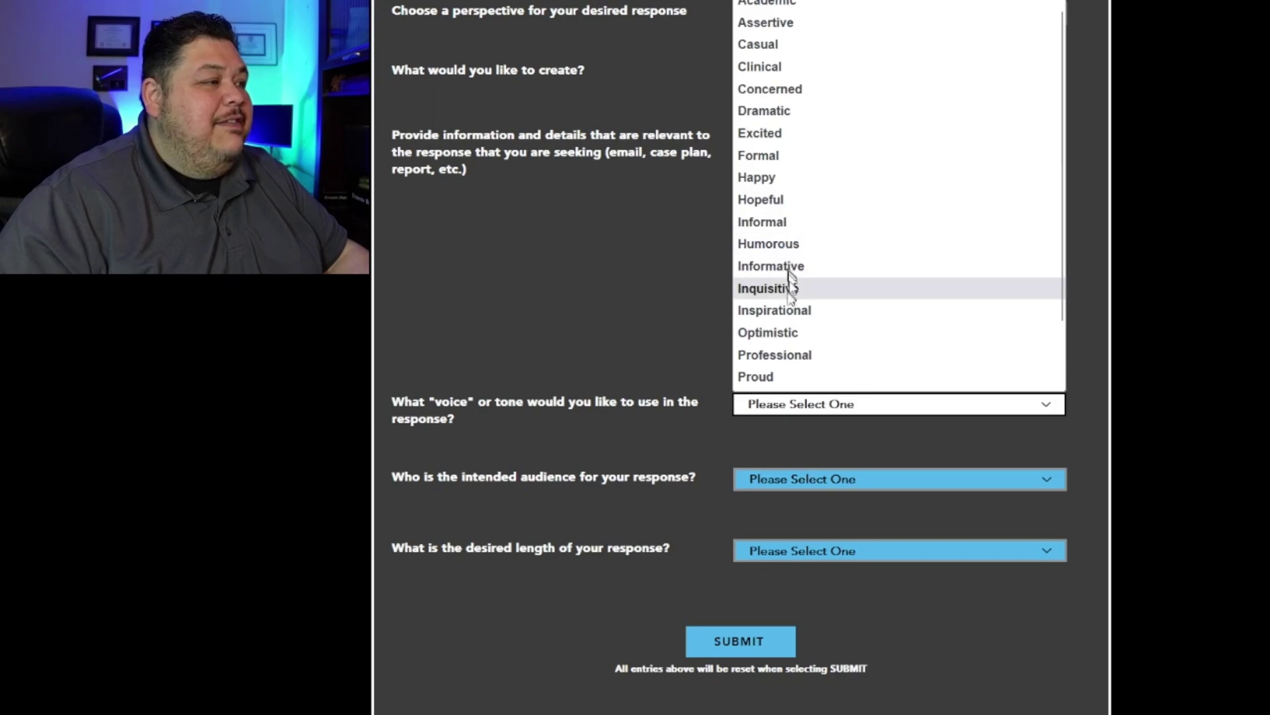
{"action": "left_click", "coordinate": [787, 354]}
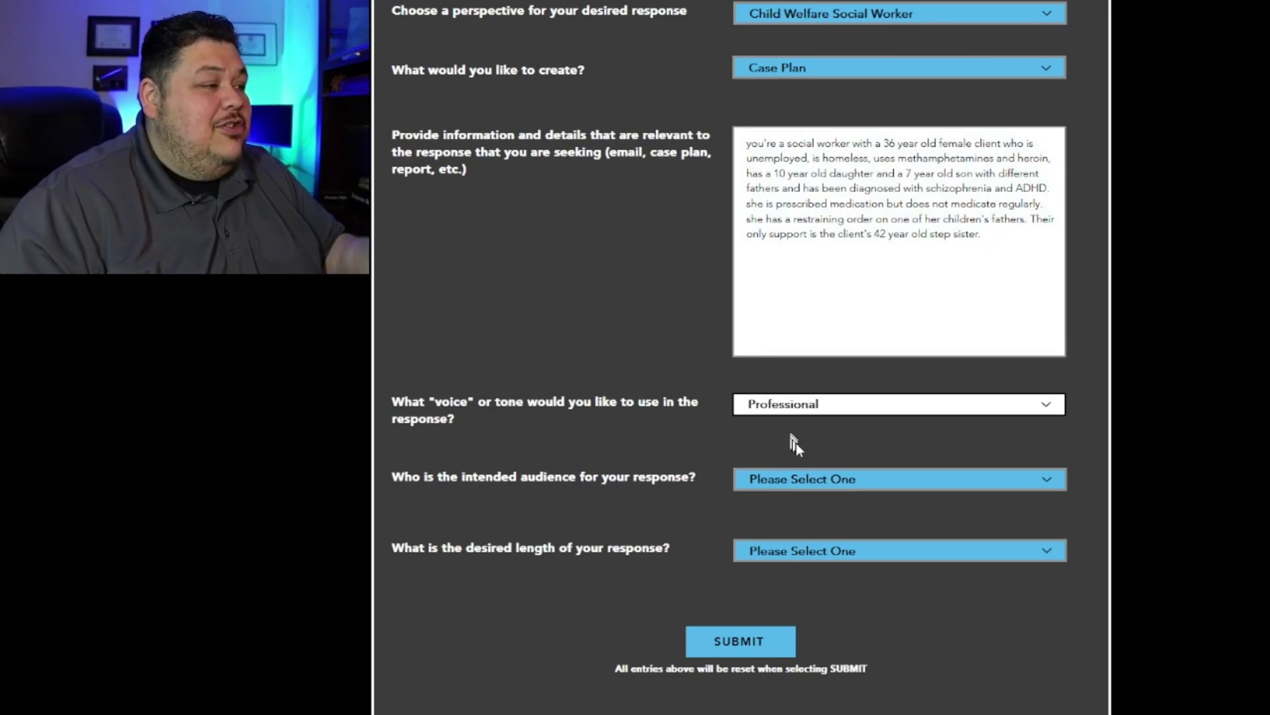
- Set the intended audience to Court and the response length to 251-500 Words
{"action": "scroll", "coordinate": [809, 455], "scroll_direction": "down", "scroll_amount": 1}
{"action": "left_click", "coordinate": [804, 407]}
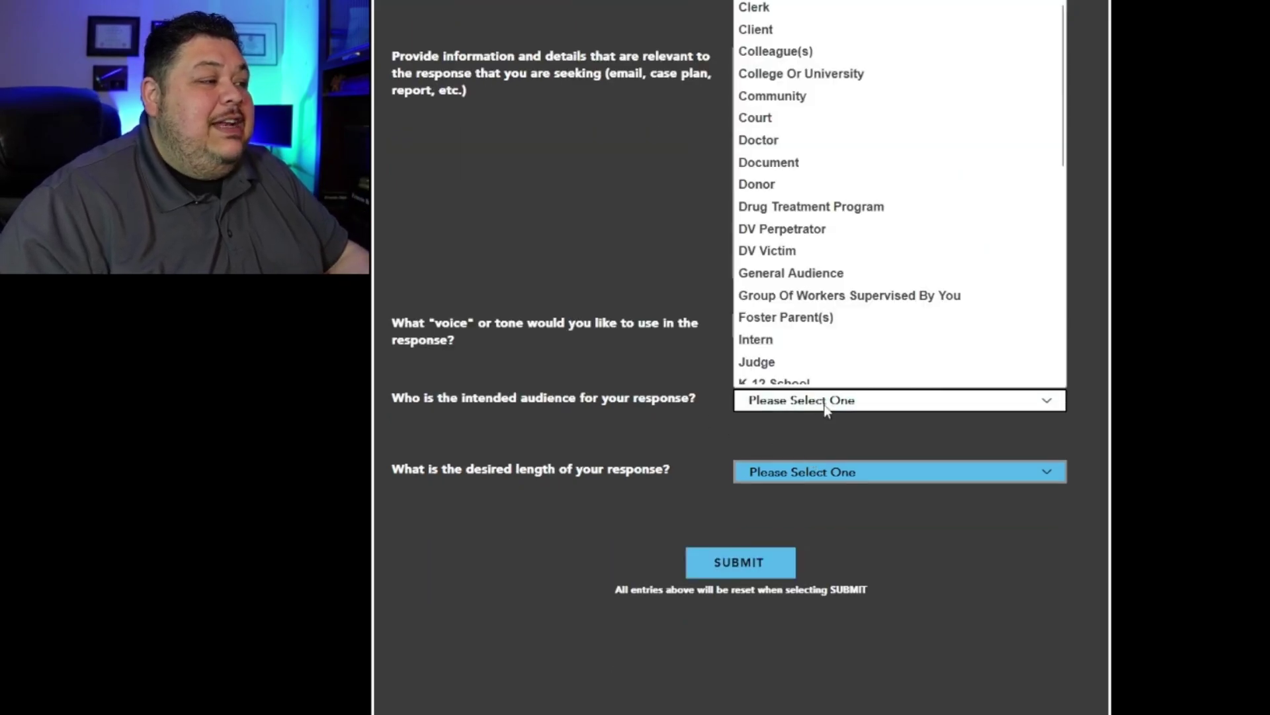
{"action": "scroll", "coordinate": [827, 258], "scroll_direction": "down", "scroll_amount": 5}
{"action": "scroll", "coordinate": [825, 252], "scroll_direction": "up", "scroll_amount": 6}
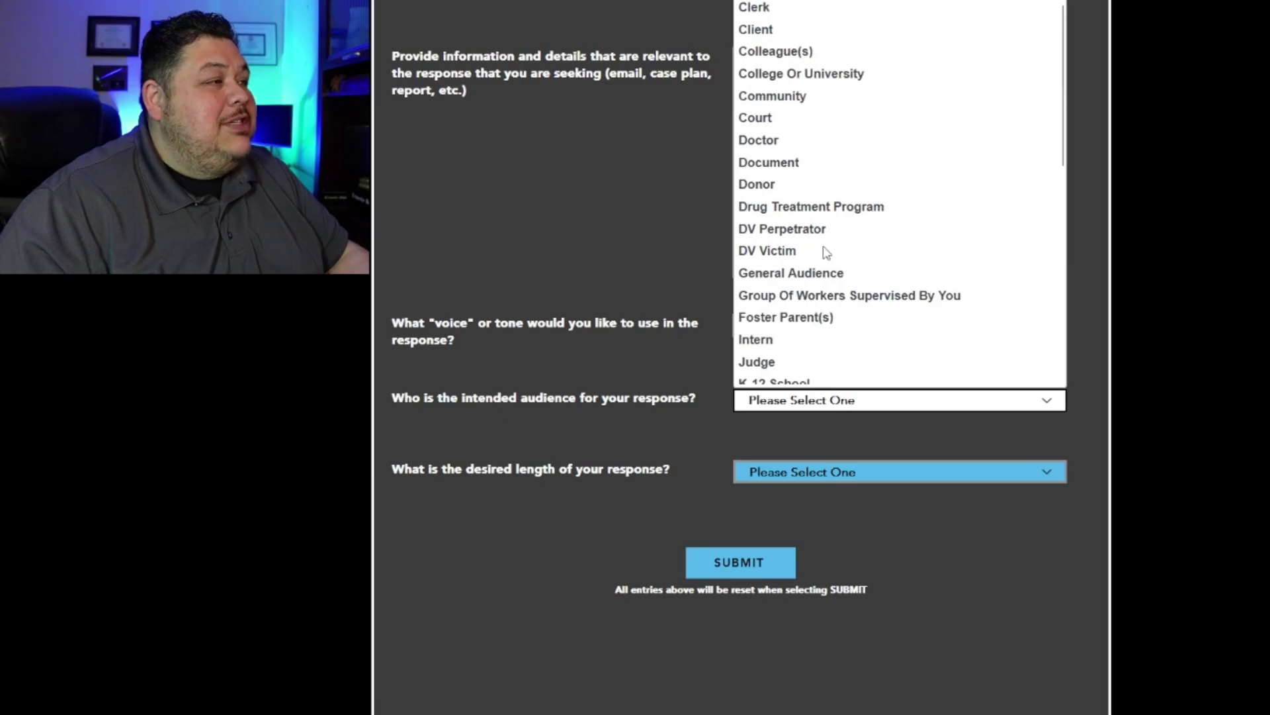
{"action": "left_click", "coordinate": [771, 121]}
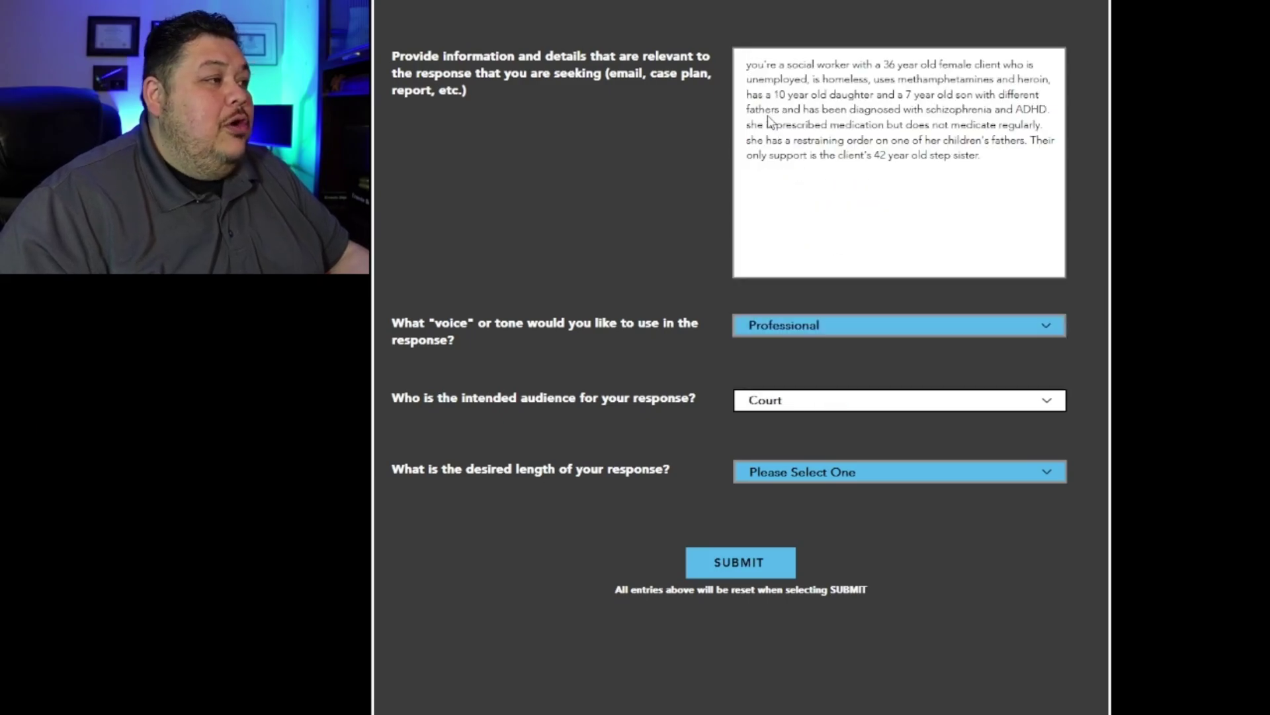
{"action": "scroll", "coordinate": [808, 169], "scroll_direction": "up", "scroll_amount": 2}
{"action": "scroll", "coordinate": [811, 171], "scroll_direction": "down", "scroll_amount": 2}
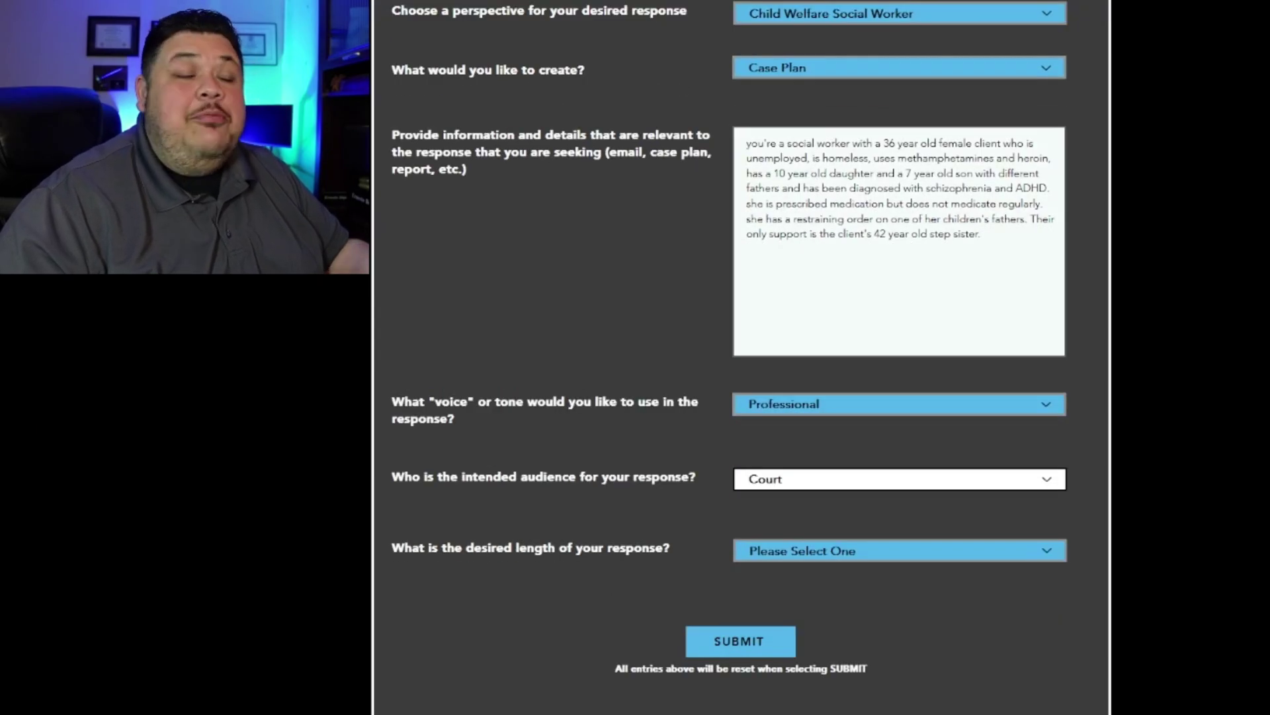
{"action": "scroll", "coordinate": [813, 172], "scroll_direction": "down", "scroll_amount": 1}
{"action": "scroll", "coordinate": [814, 172], "scroll_direction": "down", "scroll_amount": 1}
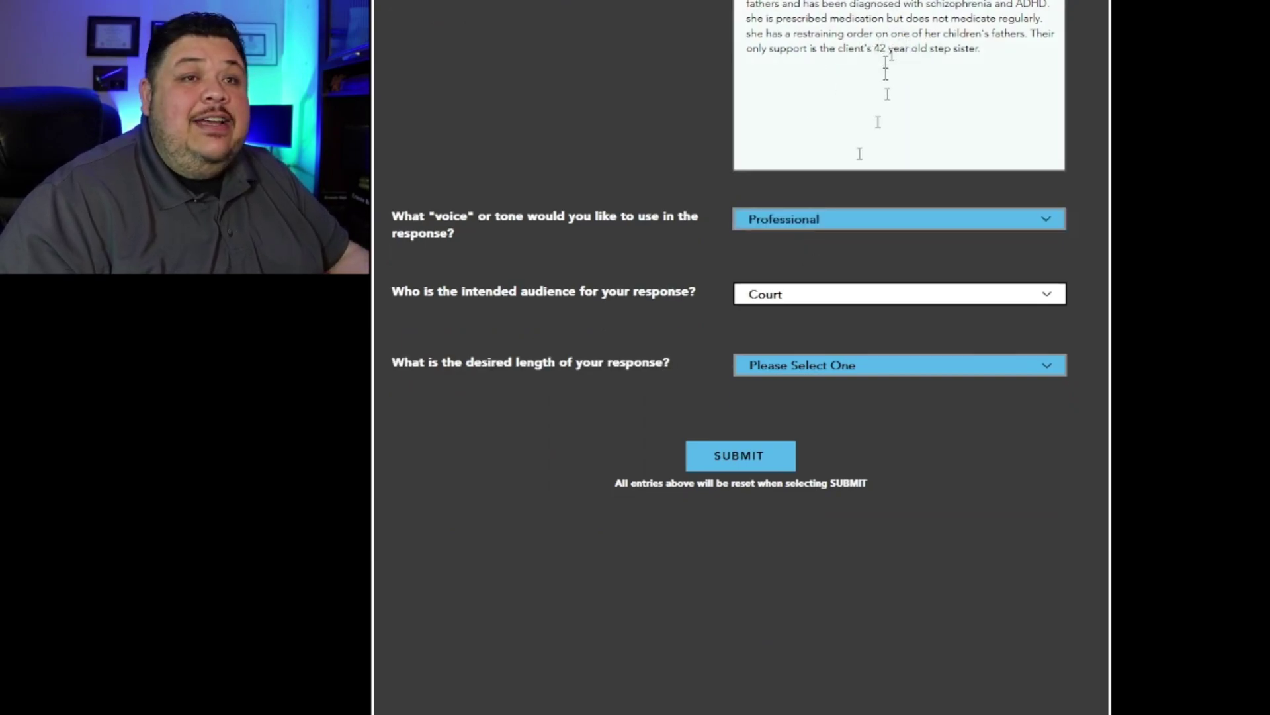
{"action": "left_click", "coordinate": [882, 374]}
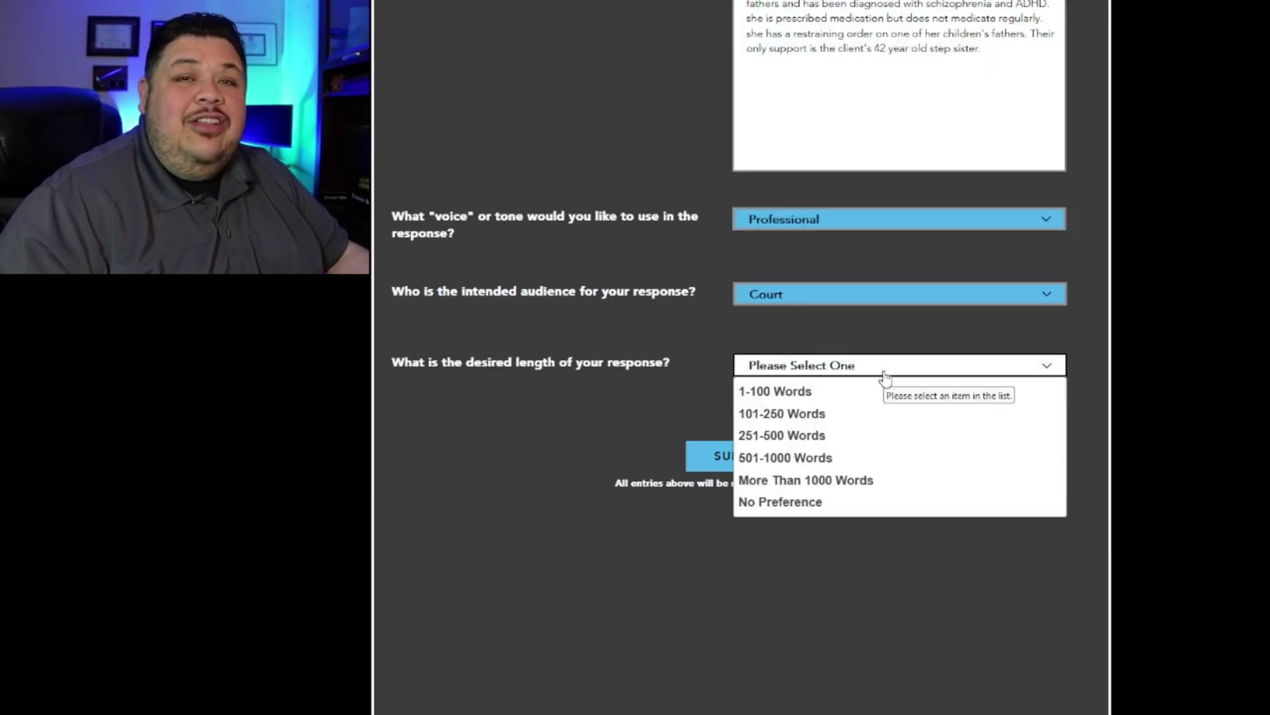
{"action": "left_click", "coordinate": [817, 437]}
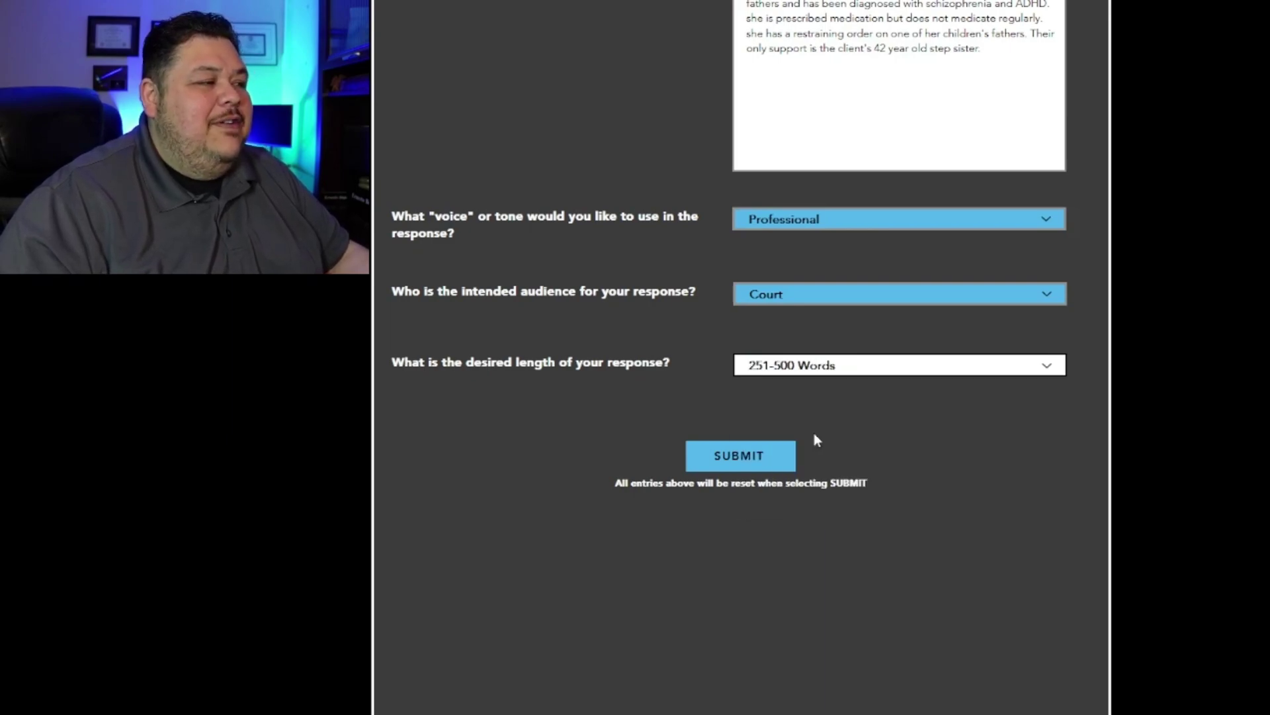
- Submit the request and scroll through the generated case plan response
{"action": "left_click", "coordinate": [745, 461]}
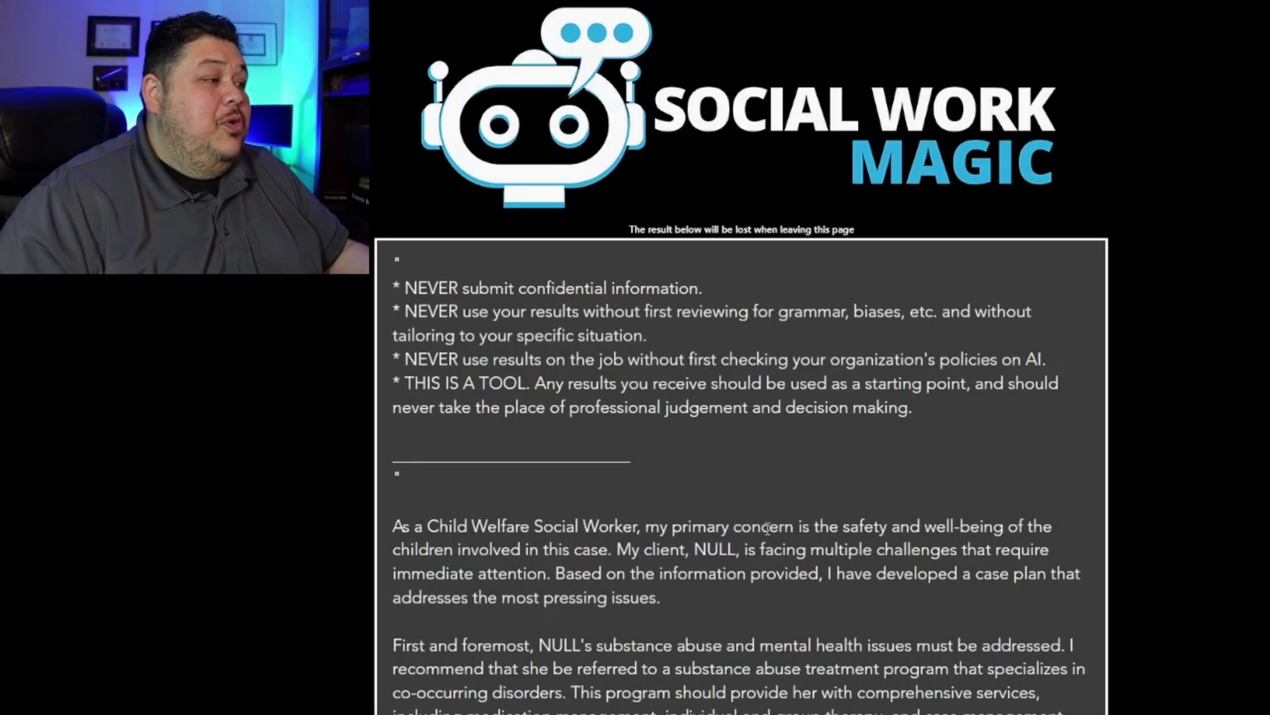
{"action": "scroll", "coordinate": [767, 527], "scroll_direction": "down", "scroll_amount": 7}
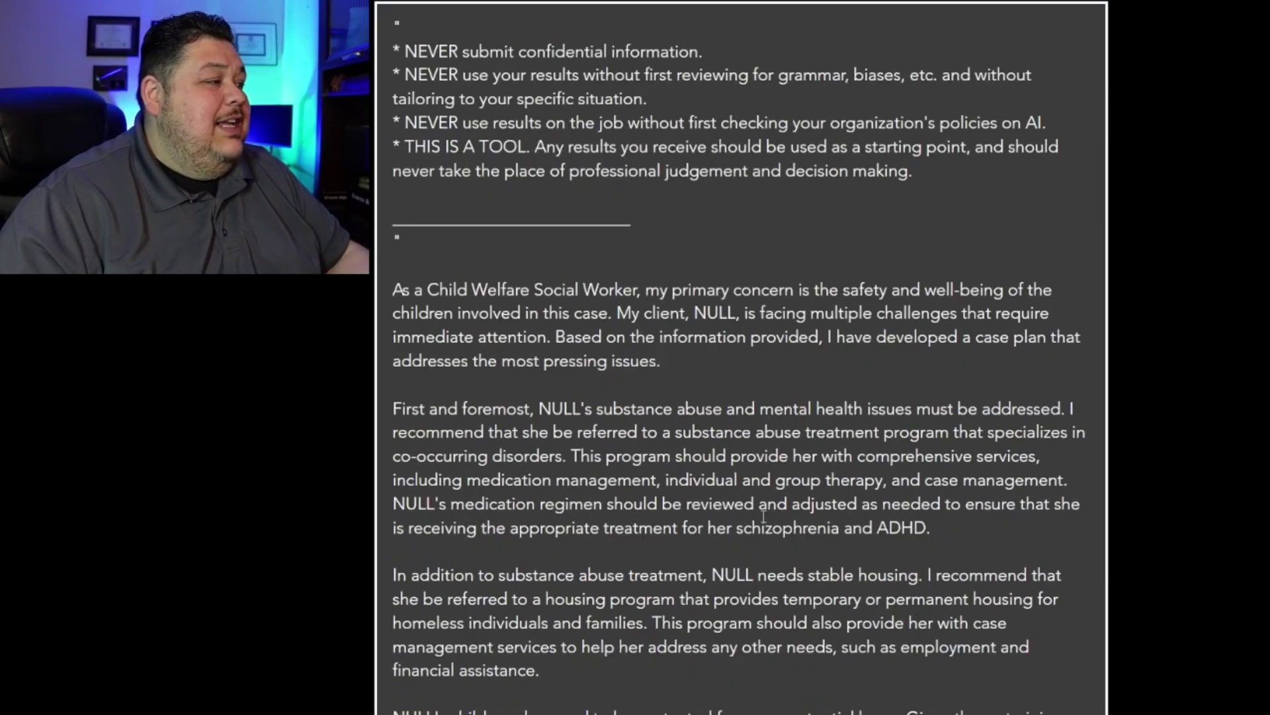
{"action": "scroll", "coordinate": [764, 523], "scroll_direction": "down", "scroll_amount": 4}
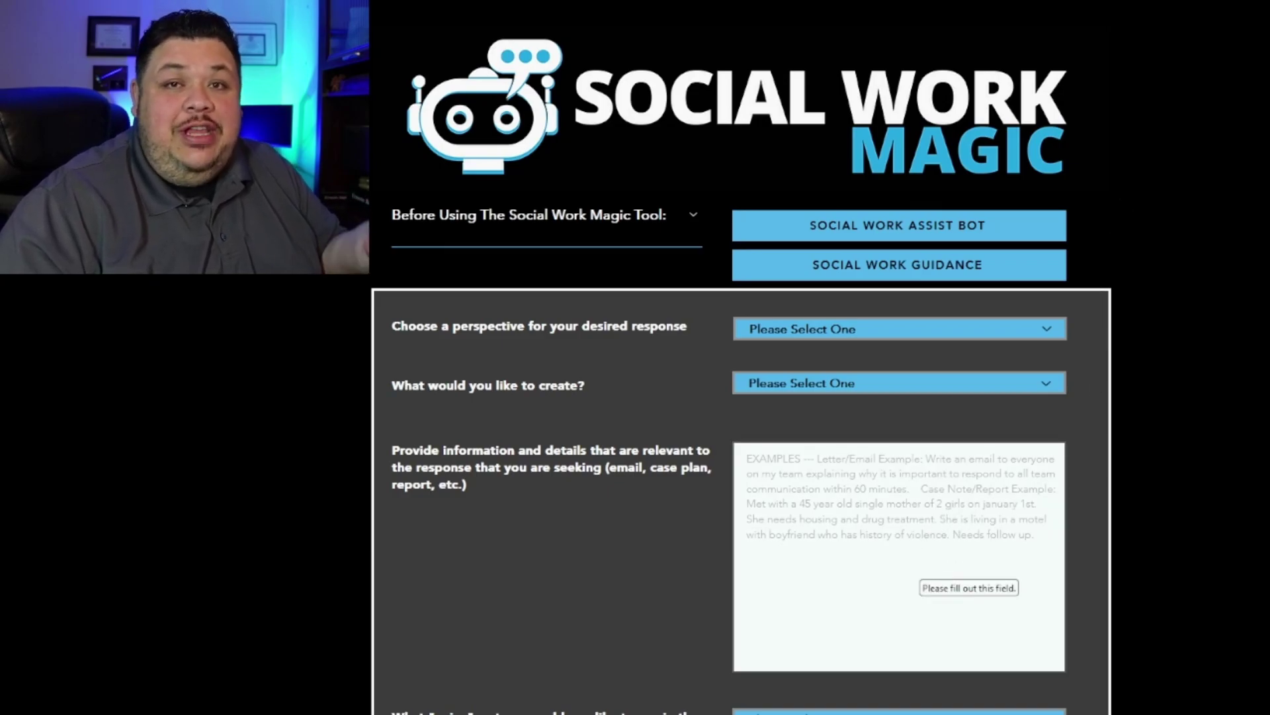
- Choose Child Welfare Social Worker and Case Plan, then paste the case details asking for 10 steps
{"action": "left_click", "coordinate": [921, 332]}
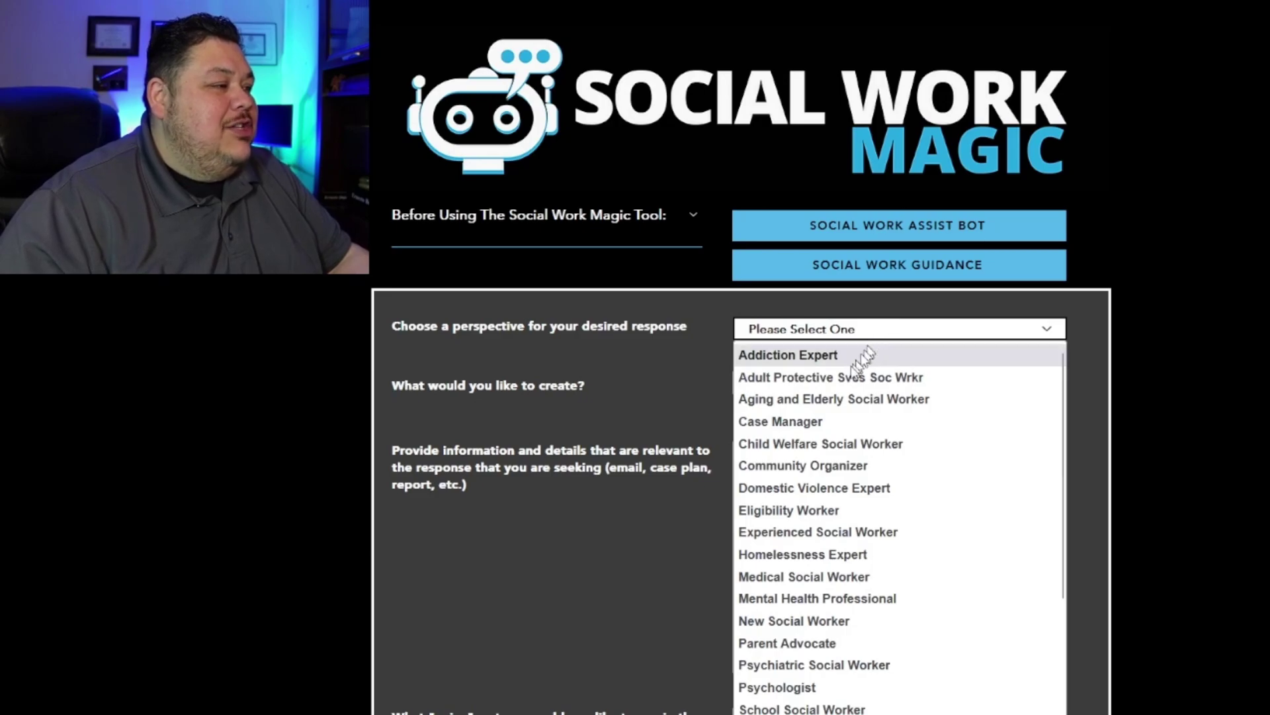
{"action": "left_click", "coordinate": [814, 444]}
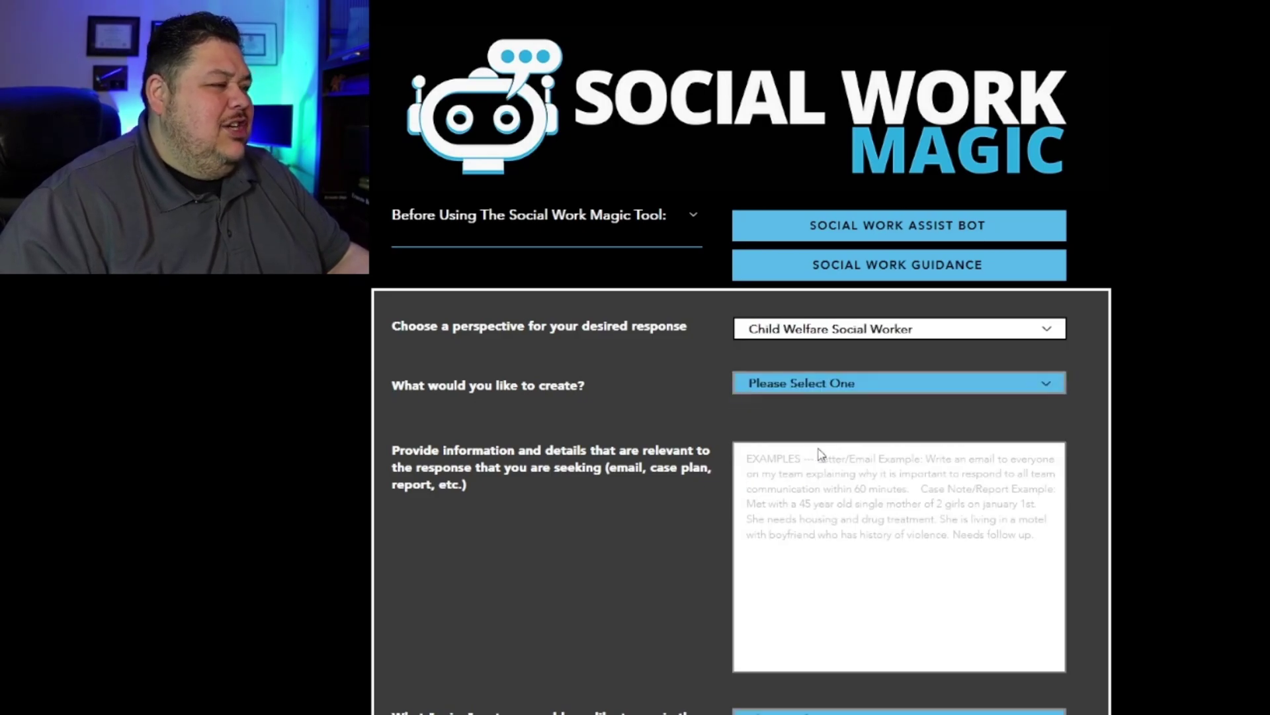
{"action": "left_click", "coordinate": [833, 385]}
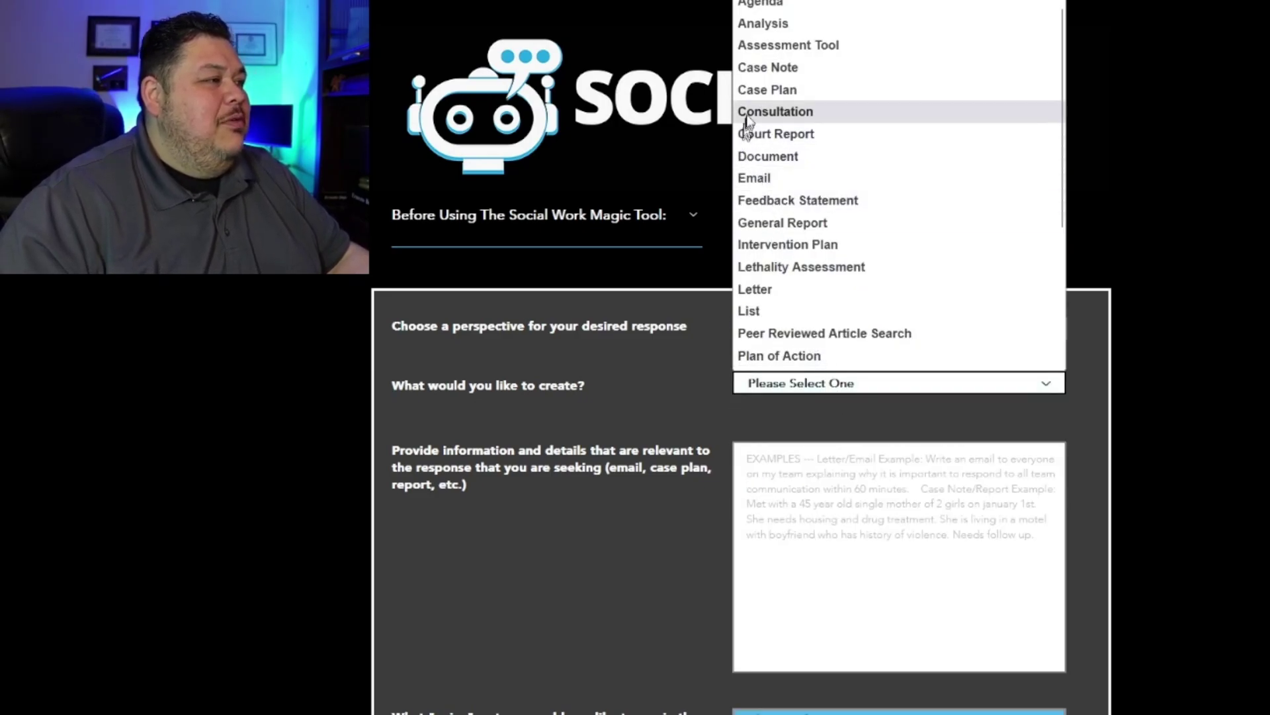
{"action": "left_click", "coordinate": [754, 98]}
{"action": "left_click", "coordinate": [829, 463]}
{"action": "type", "text": "you're a social worker with a 36 year old female client who is unemployed, is homeless, uses methamphetamines and heroin, has a 10 year old daughter and a 7 year old son with different fathers and has been diagnosed with schizophrenia and ADHD. she is prescribed medication but does not medicate regularly. she has a restraining order on one of her children's fathers. Their only support is the client's 42 year old step sister.  develop a 10 step case plan that is thorough and specific"}
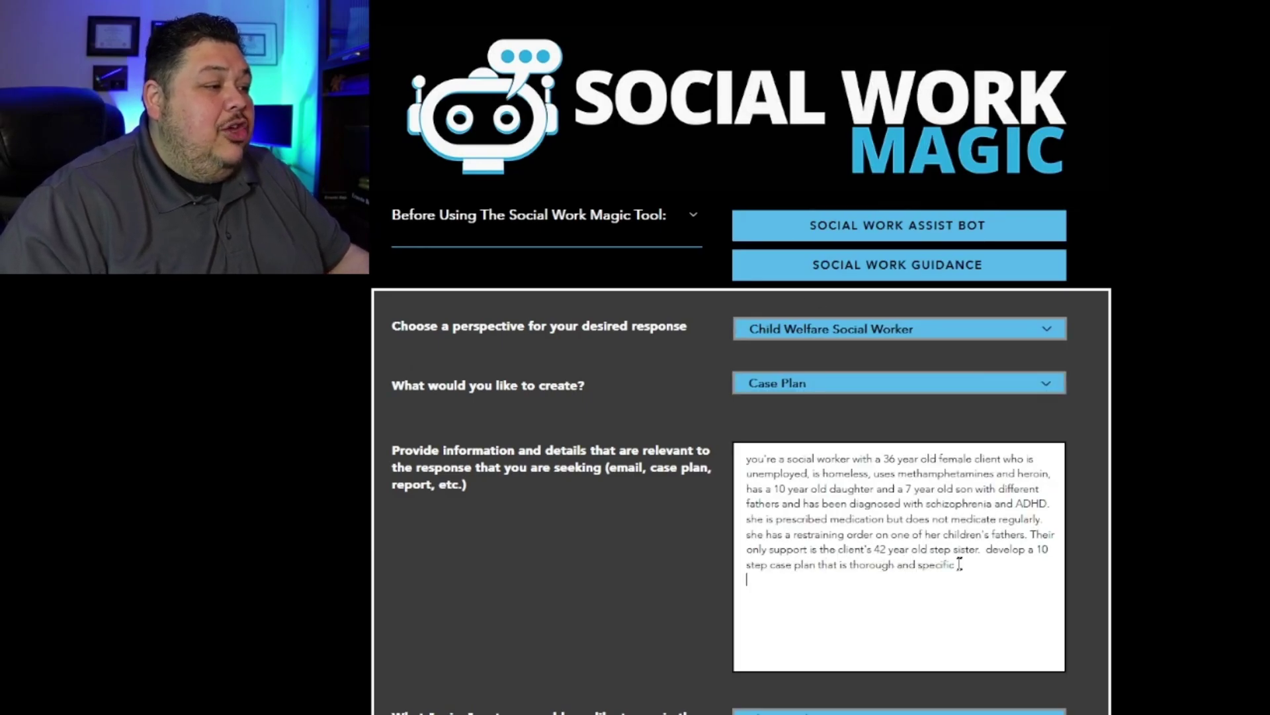
{"action": "left_click_drag", "start_coordinate": [967, 568], "coordinate": [989, 553]}
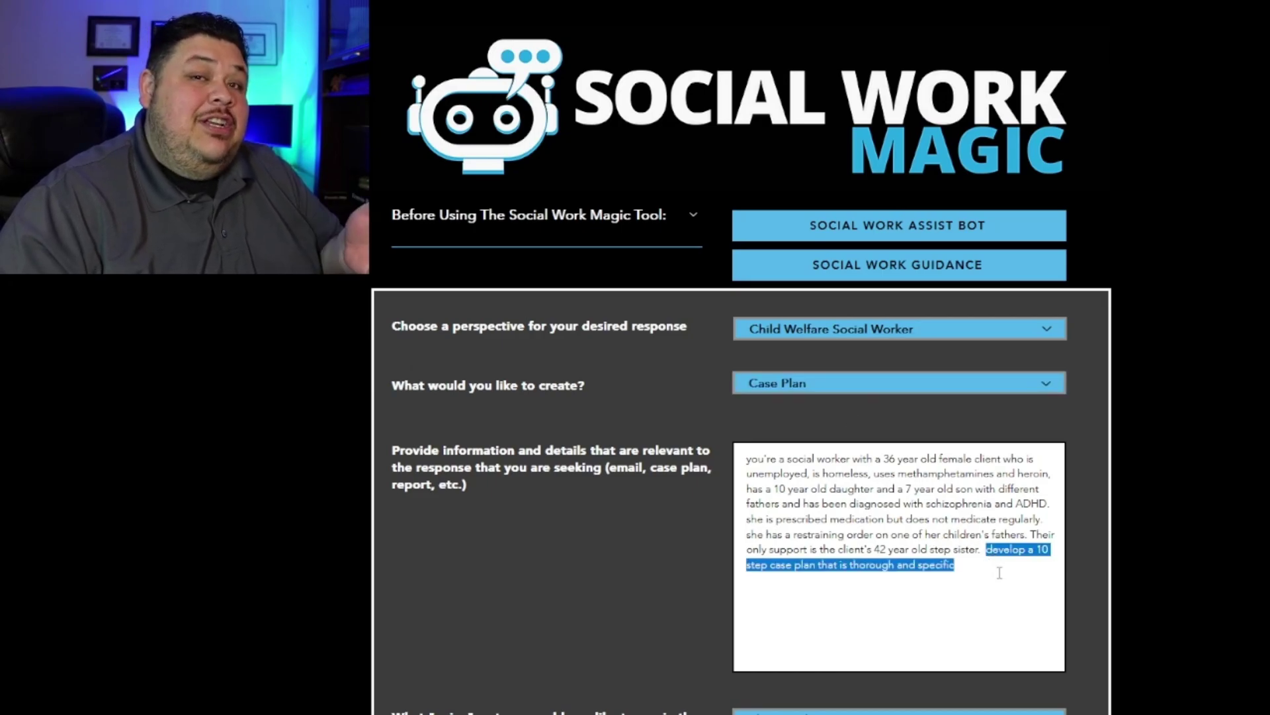
- Set Professional tone, Court audience and 251-500 Words length, then submit the request
{"action": "scroll", "coordinate": [947, 535], "scroll_direction": "down", "scroll_amount": 3}
{"action": "scroll", "coordinate": [948, 535], "scroll_direction": "down", "scroll_amount": 1}
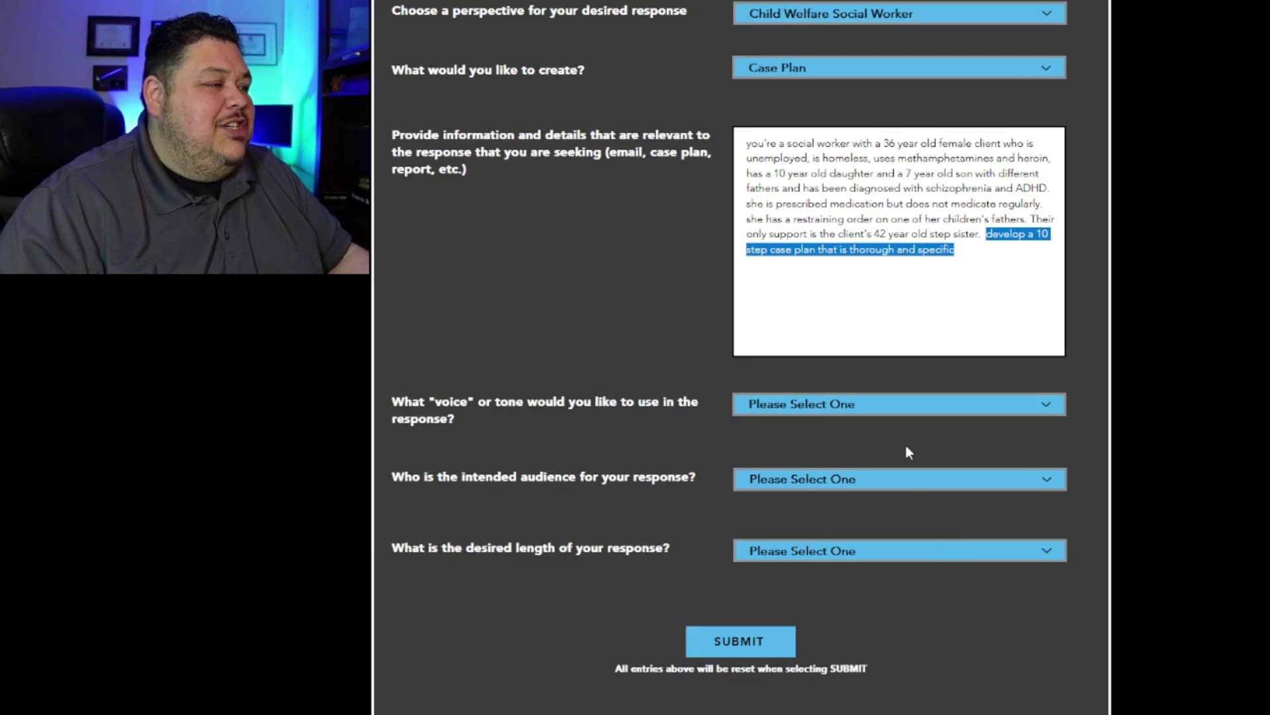
{"action": "left_click", "coordinate": [902, 409]}
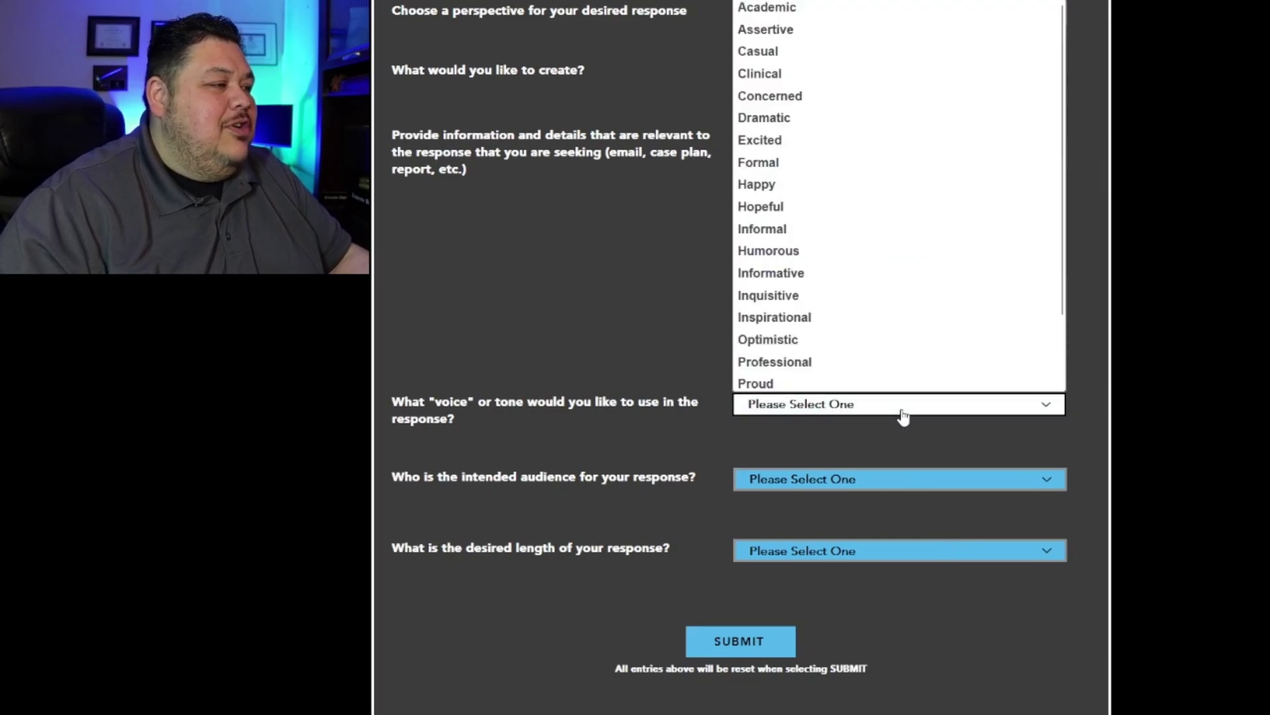
{"action": "left_click", "coordinate": [814, 354]}
{"action": "left_click", "coordinate": [875, 481]}
{"action": "scroll", "coordinate": [821, 407], "scroll_direction": "down", "scroll_amount": 1}
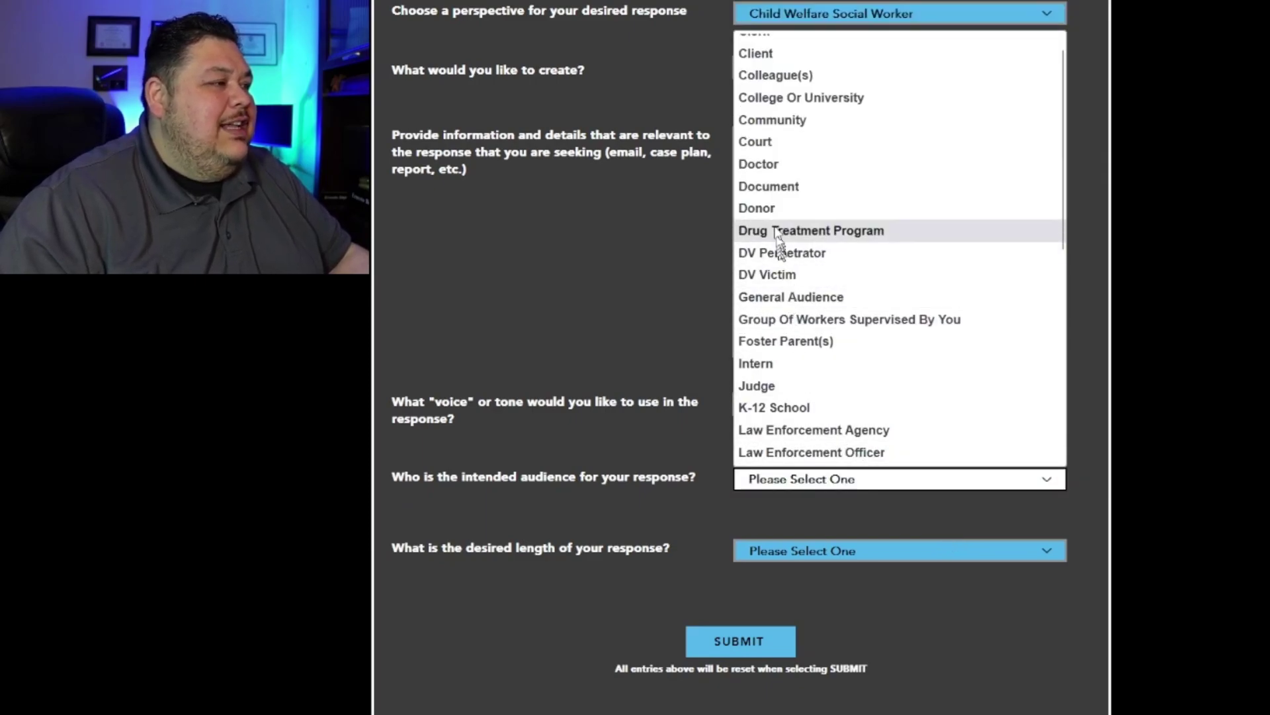
{"action": "left_click", "coordinate": [779, 140]}
{"action": "left_click", "coordinate": [888, 560]}
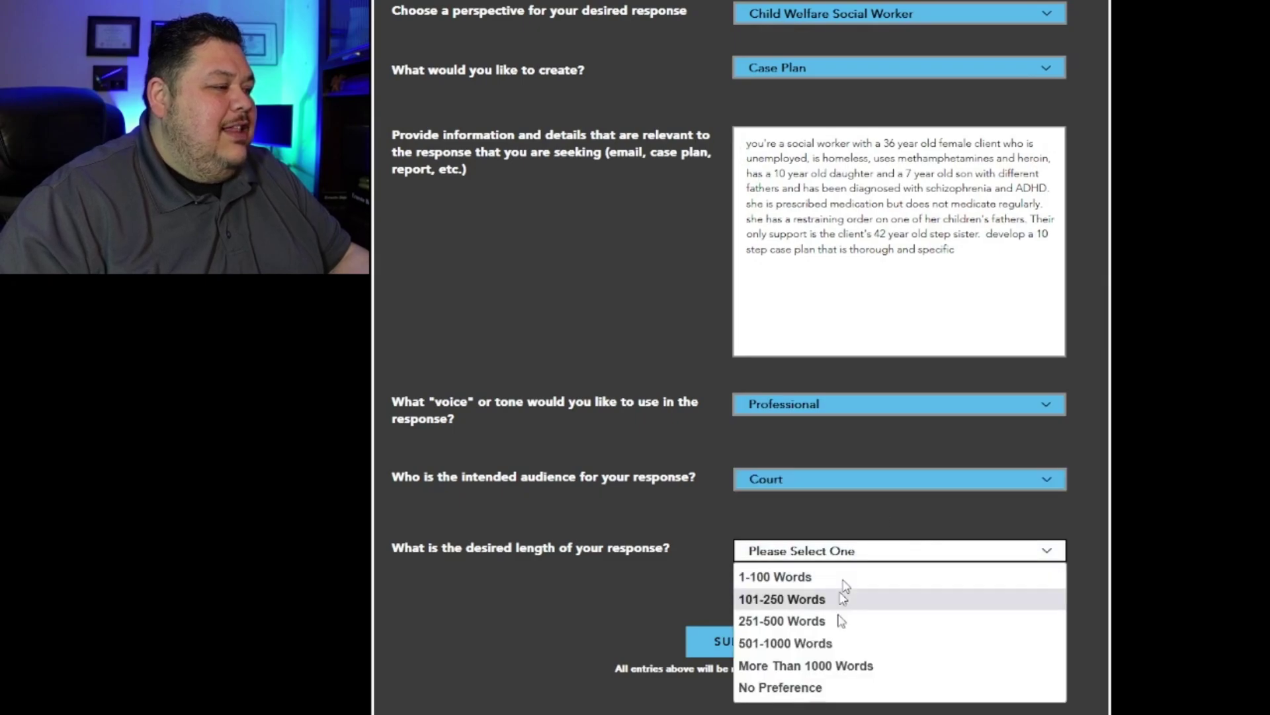
{"action": "left_click", "coordinate": [818, 619]}
{"action": "scroll", "coordinate": [862, 563], "scroll_direction": "down", "scroll_amount": 2}
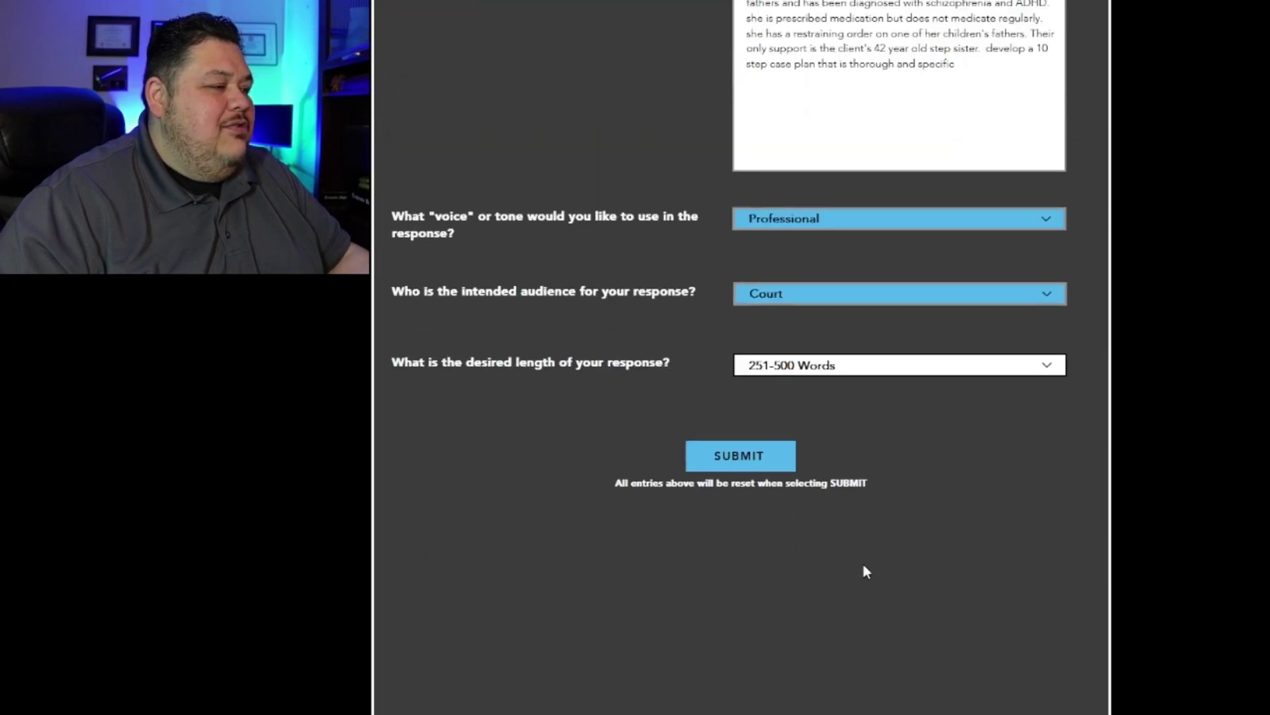
{"action": "left_click", "coordinate": [755, 463]}
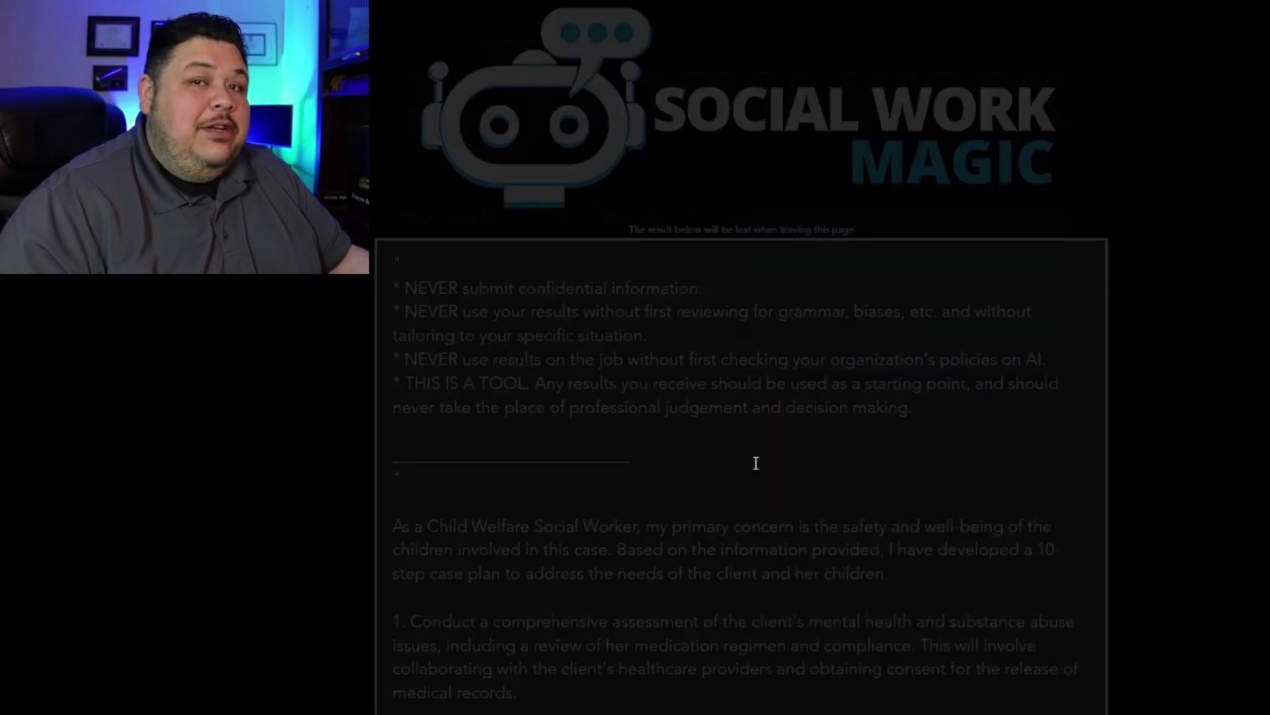
- Scroll through all ten generated case plan steps and the closing note
{"action": "scroll", "coordinate": [757, 463], "scroll_direction": "down", "scroll_amount": 5}
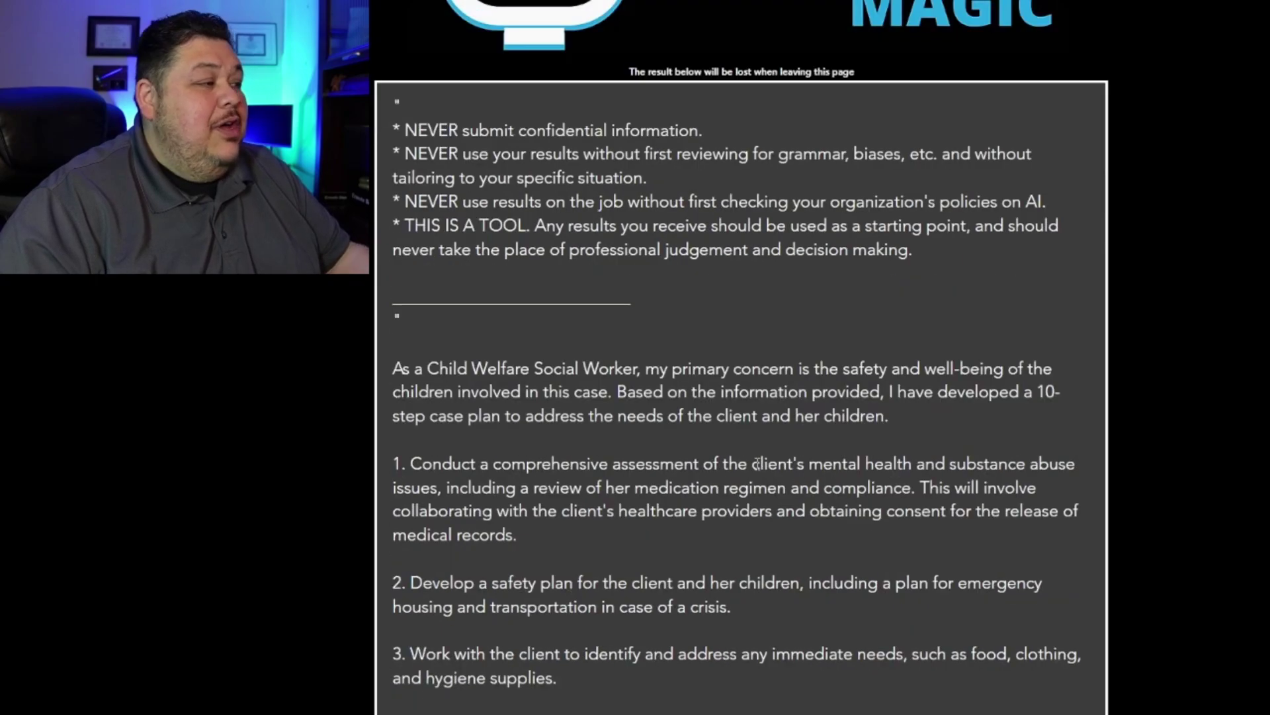
{"action": "scroll", "coordinate": [756, 464], "scroll_direction": "down", "scroll_amount": 7}
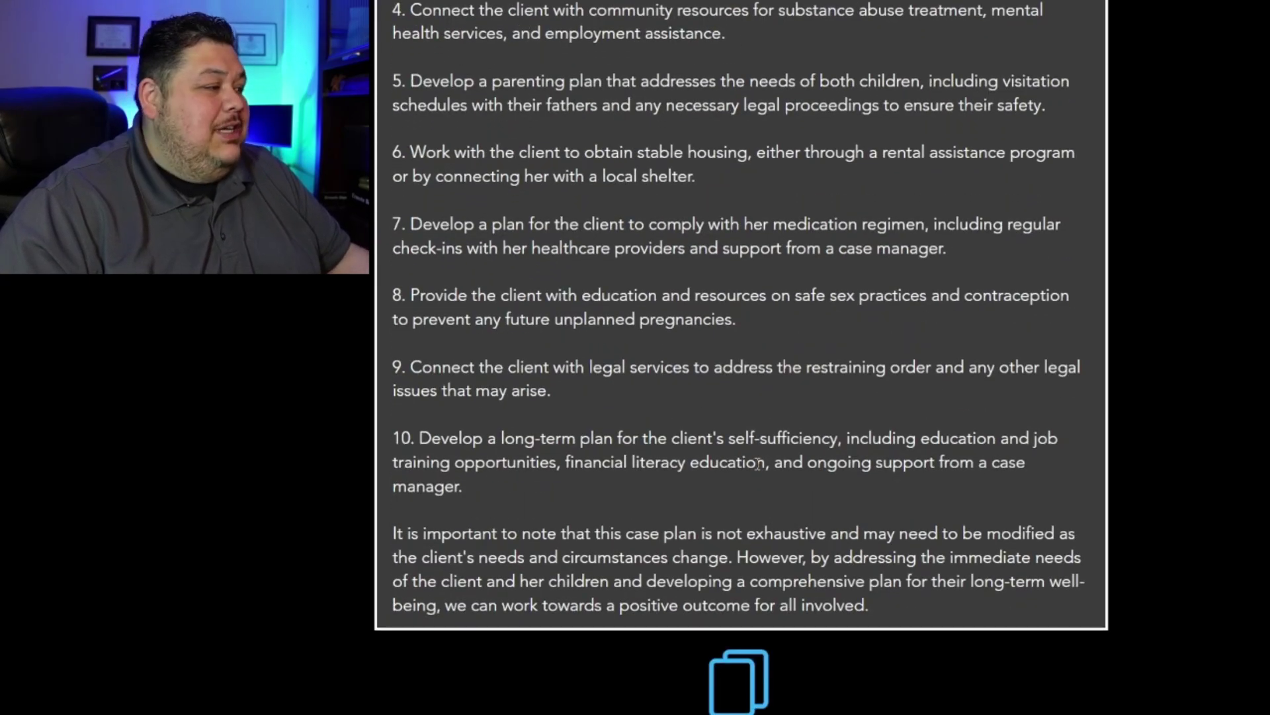
{"action": "scroll", "coordinate": [756, 463], "scroll_direction": "up", "scroll_amount": 5}
{"action": "scroll", "coordinate": [609, 295], "scroll_direction": "down", "scroll_amount": 1}
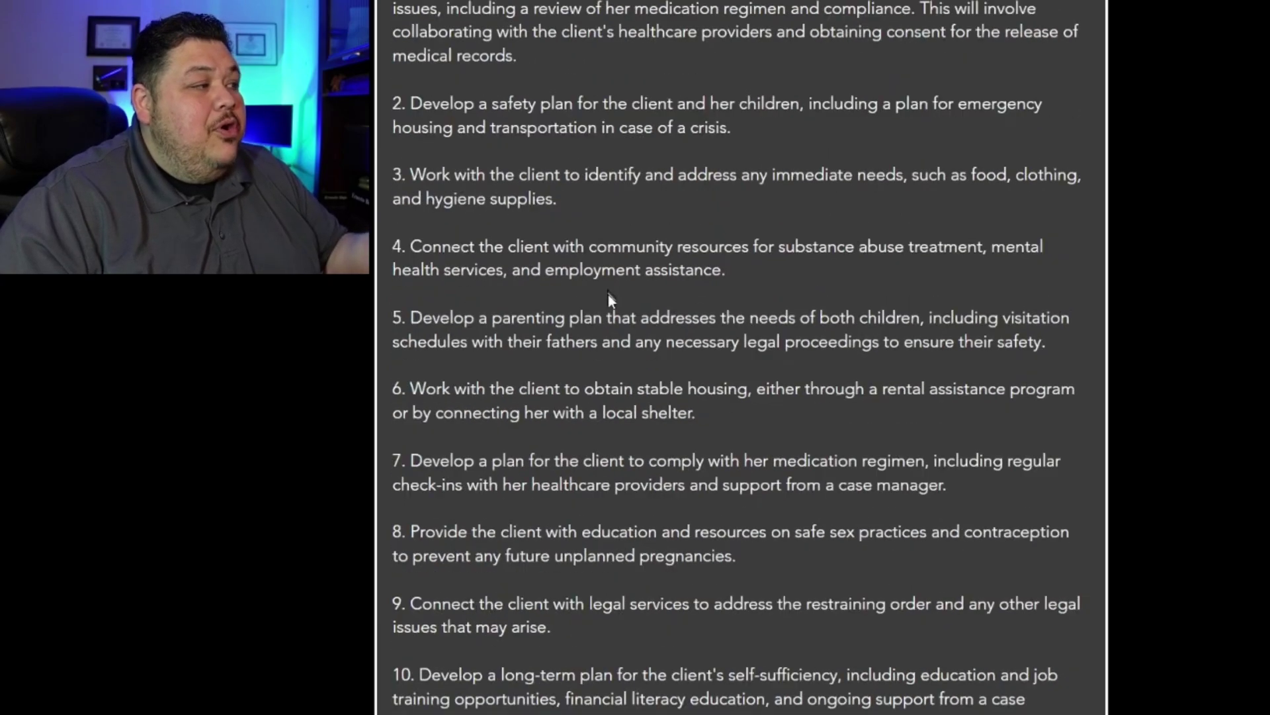
{"action": "scroll", "coordinate": [609, 295], "scroll_direction": "down", "scroll_amount": 2}
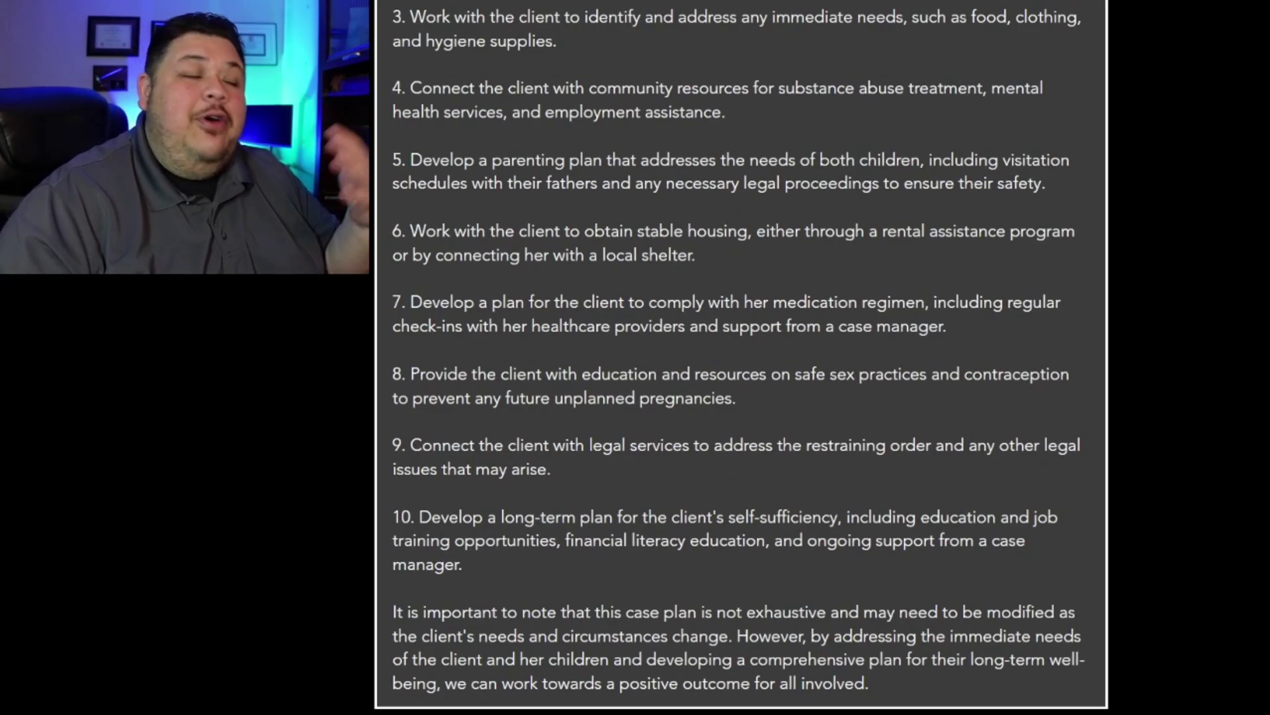
{"action": "scroll", "coordinate": [740, 358], "scroll_direction": "up", "scroll_amount": 1}
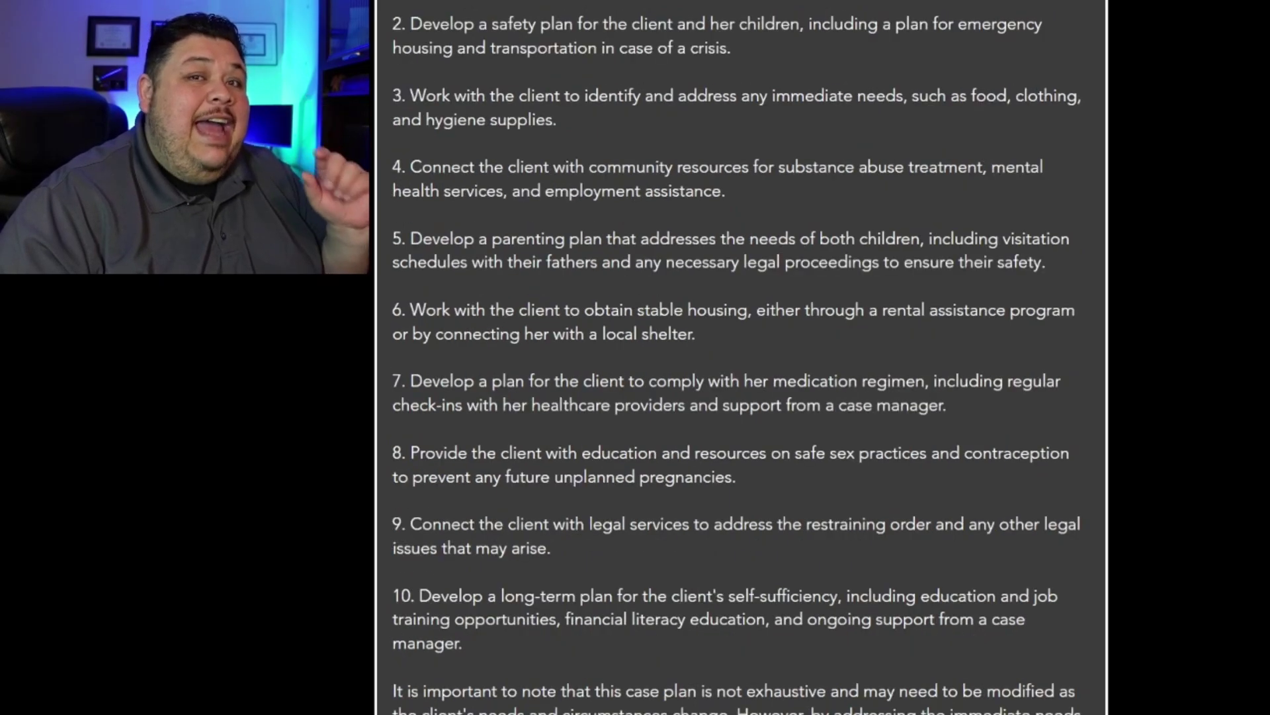
{"action": "scroll", "coordinate": [610, 307], "scroll_direction": "up", "scroll_amount": 6}
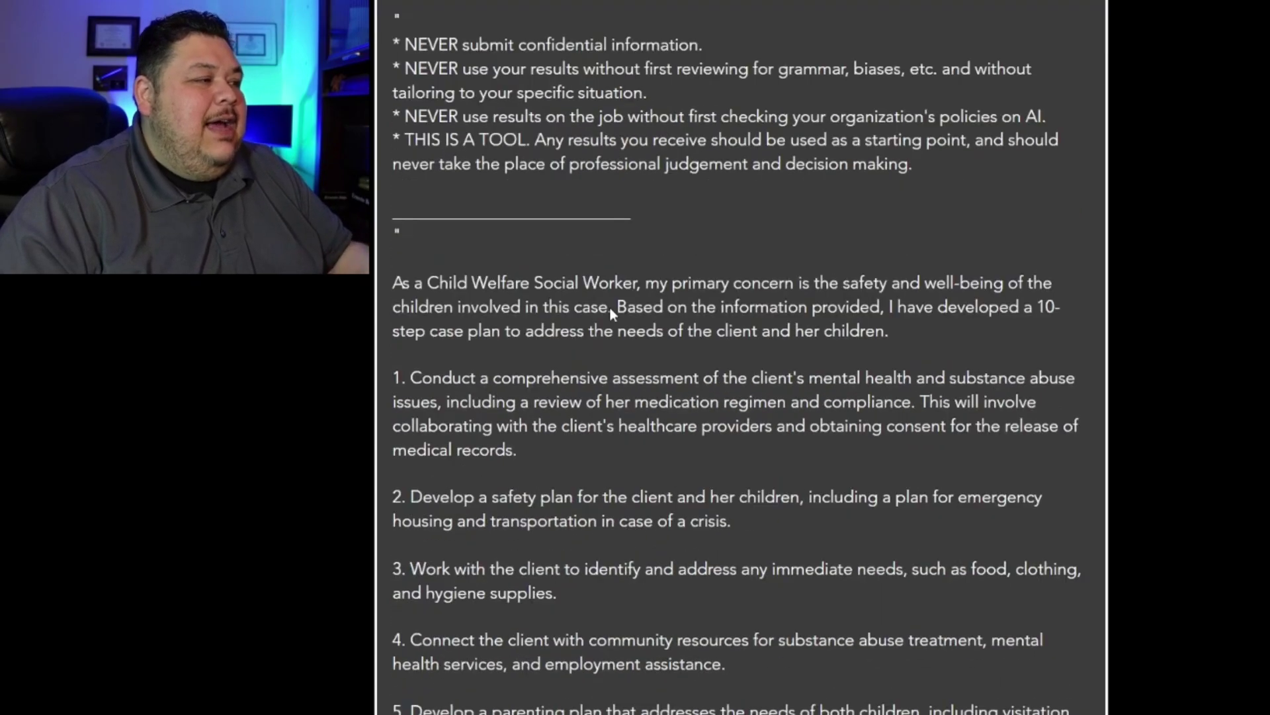
{"action": "scroll", "coordinate": [609, 307], "scroll_direction": "down", "scroll_amount": 3}
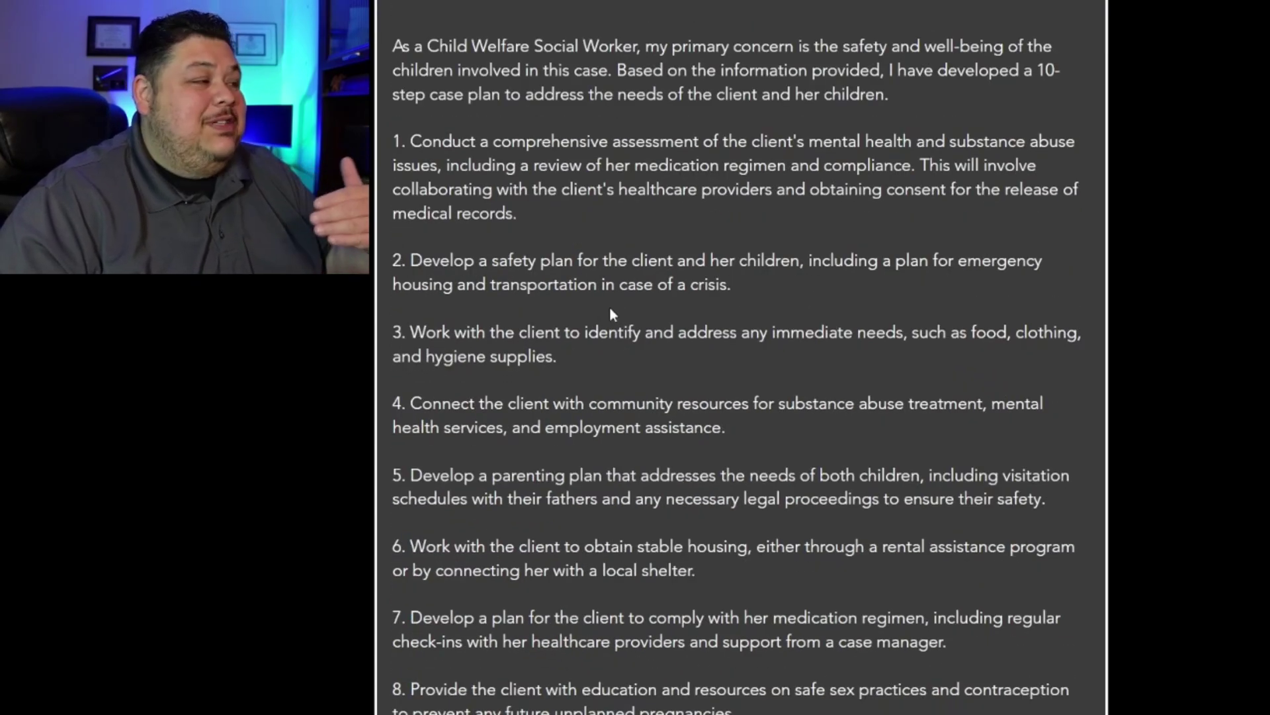
{"action": "scroll", "coordinate": [609, 307], "scroll_direction": "down", "scroll_amount": 1}
{"action": "scroll", "coordinate": [610, 307], "scroll_direction": "down", "scroll_amount": 3}
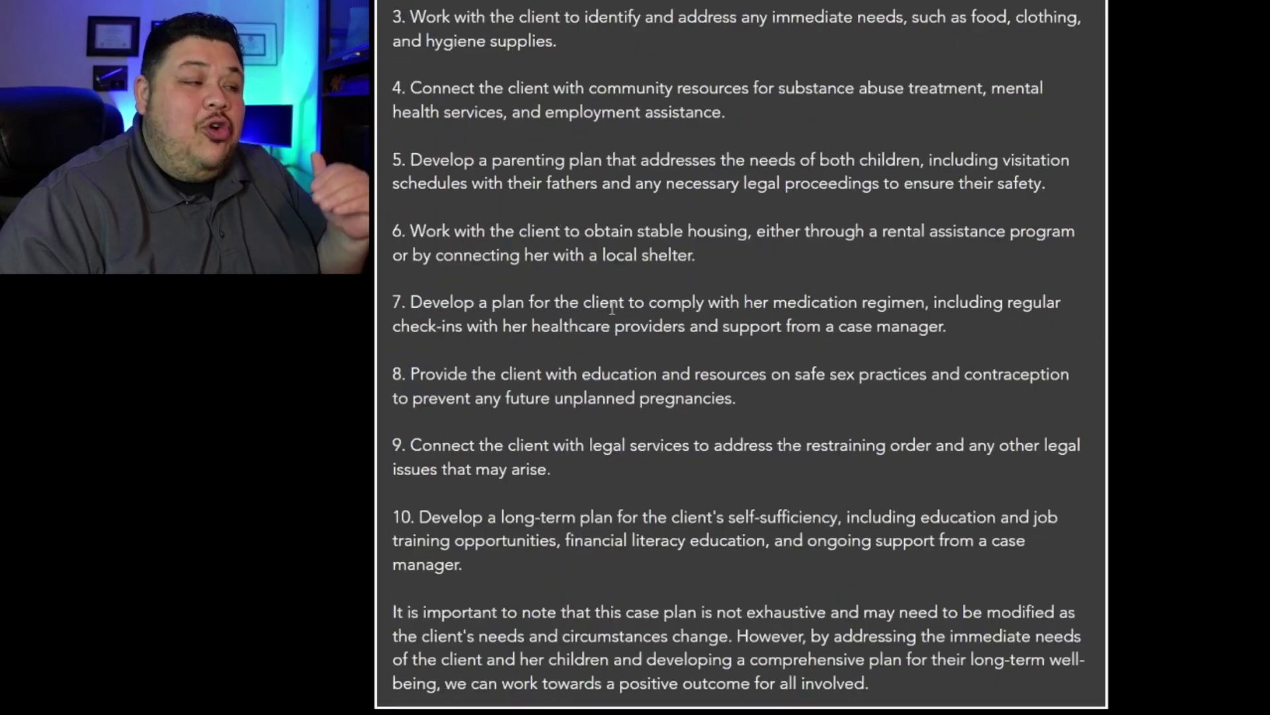
{"action": "scroll", "coordinate": [610, 308], "scroll_direction": "up", "scroll_amount": 12}
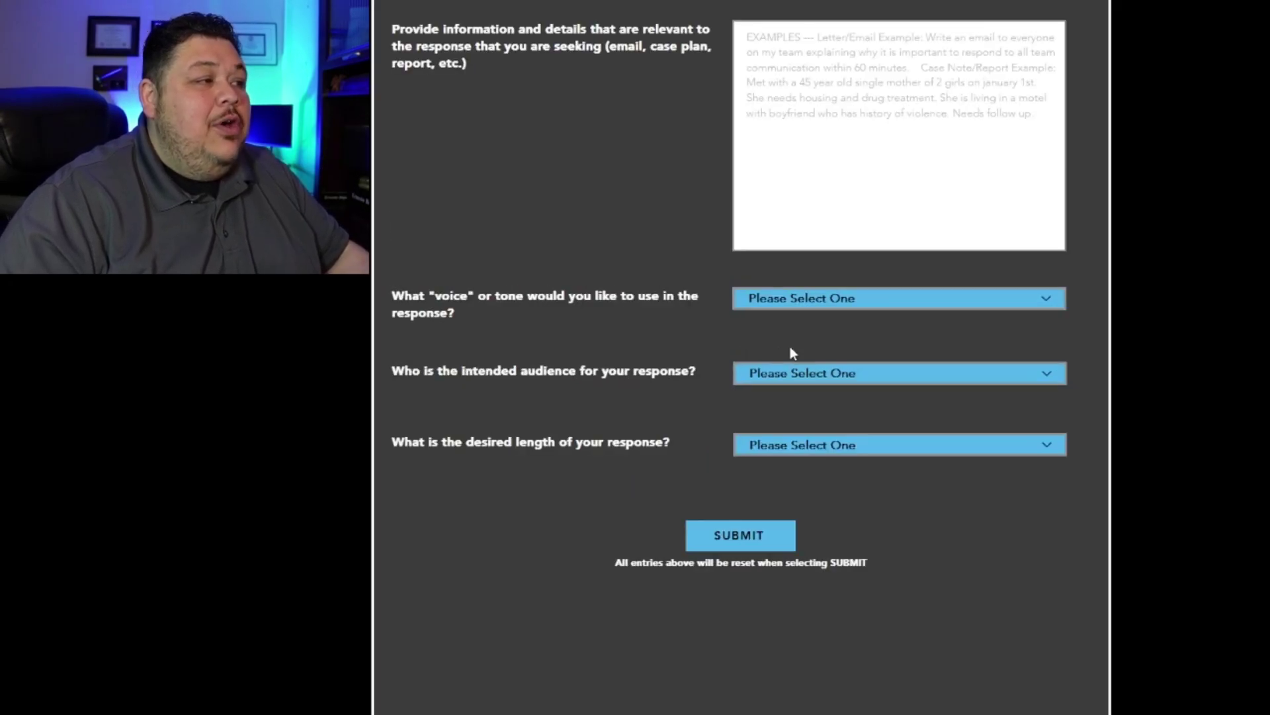
- Scroll to the top and switch to the Social Work Assist Bot chat
{"action": "scroll", "coordinate": [790, 347], "scroll_direction": "up", "scroll_amount": 7}
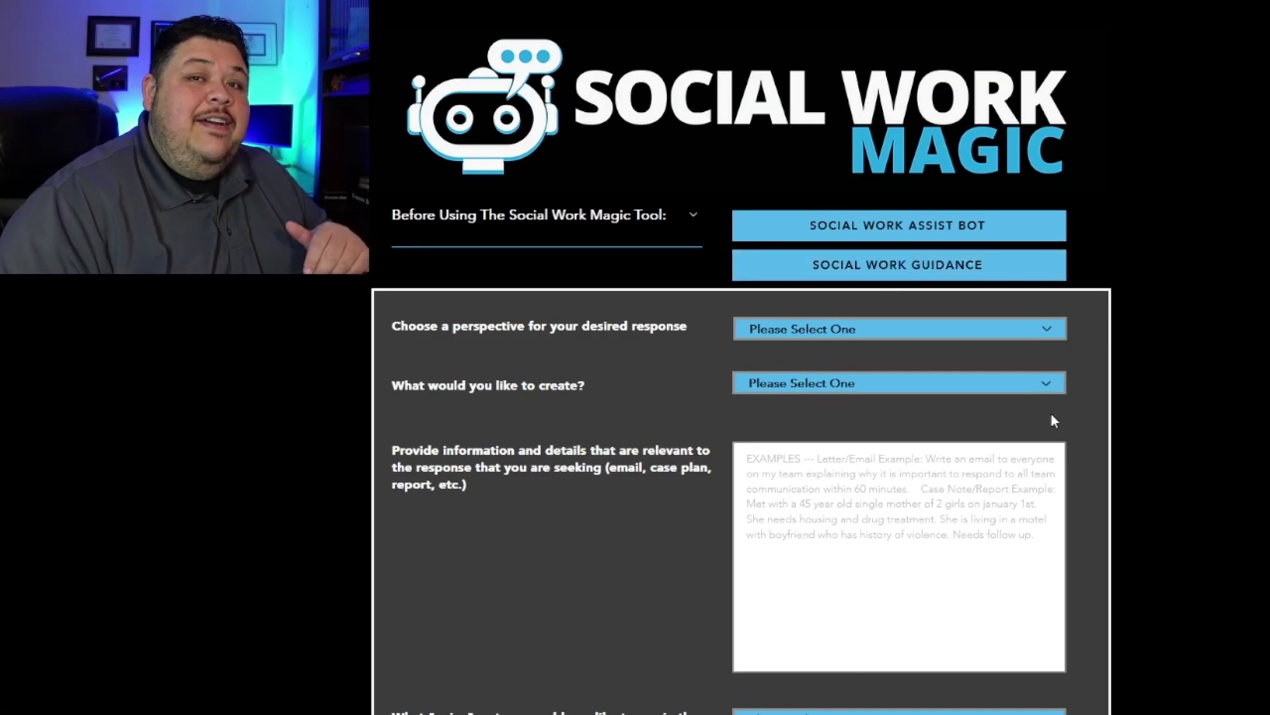
{"action": "left_click", "coordinate": [931, 232]}
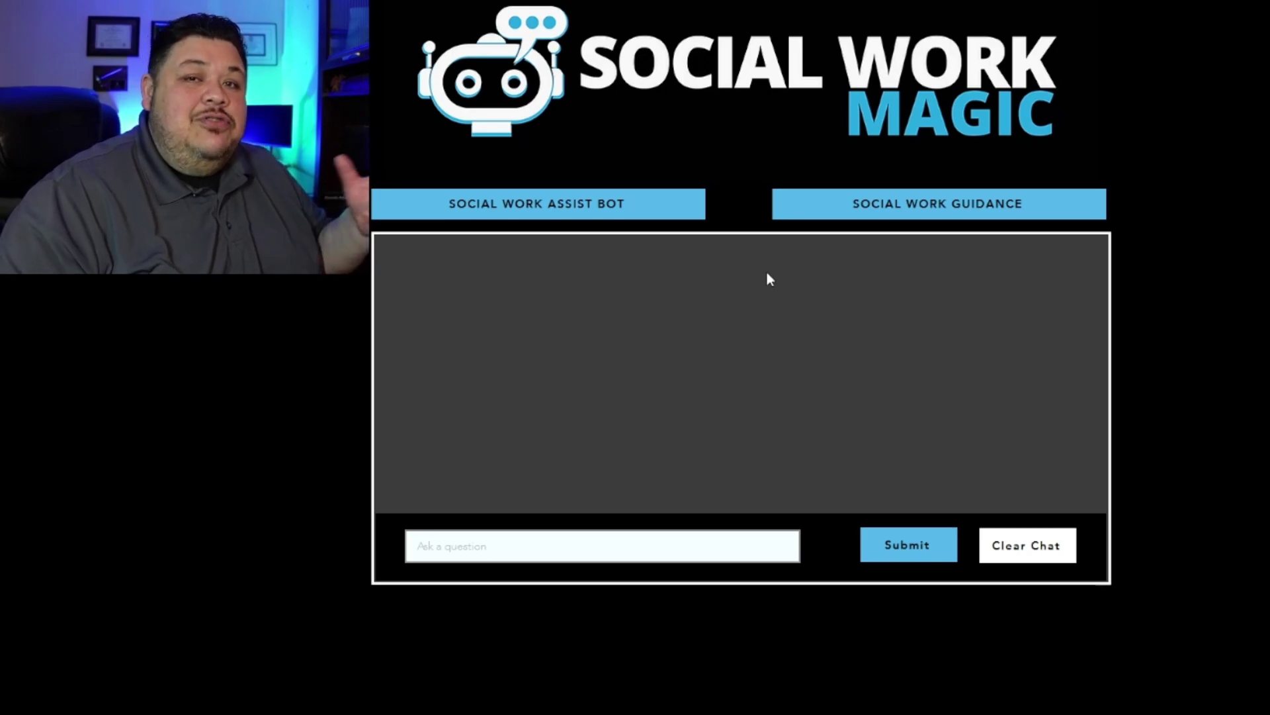
- Ask the bot 'is social work hard', correcting the mistyped start
{"action": "left_click", "coordinate": [713, 555]}
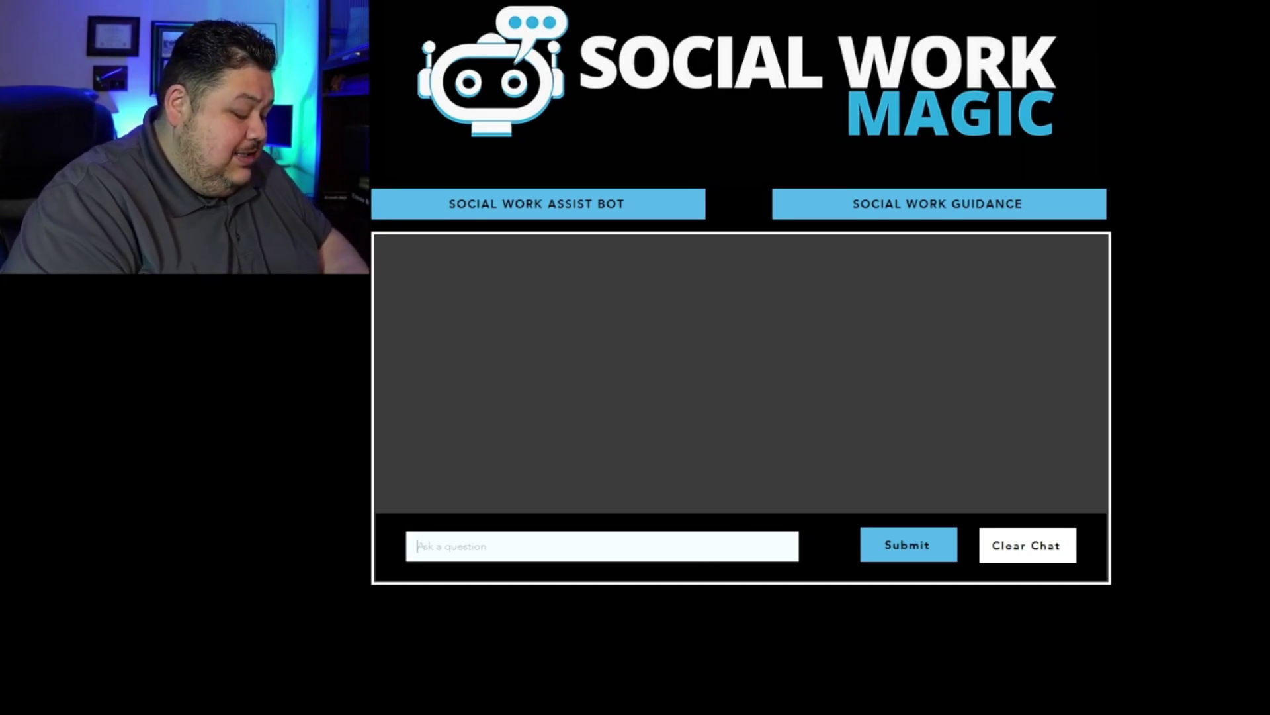
{"action": "type", "text": "as"}
{"action": "key", "text": "BackSpace"}
{"action": "key", "text": "BackSpace"}
{"action": "type", "text": "is social work hard"}
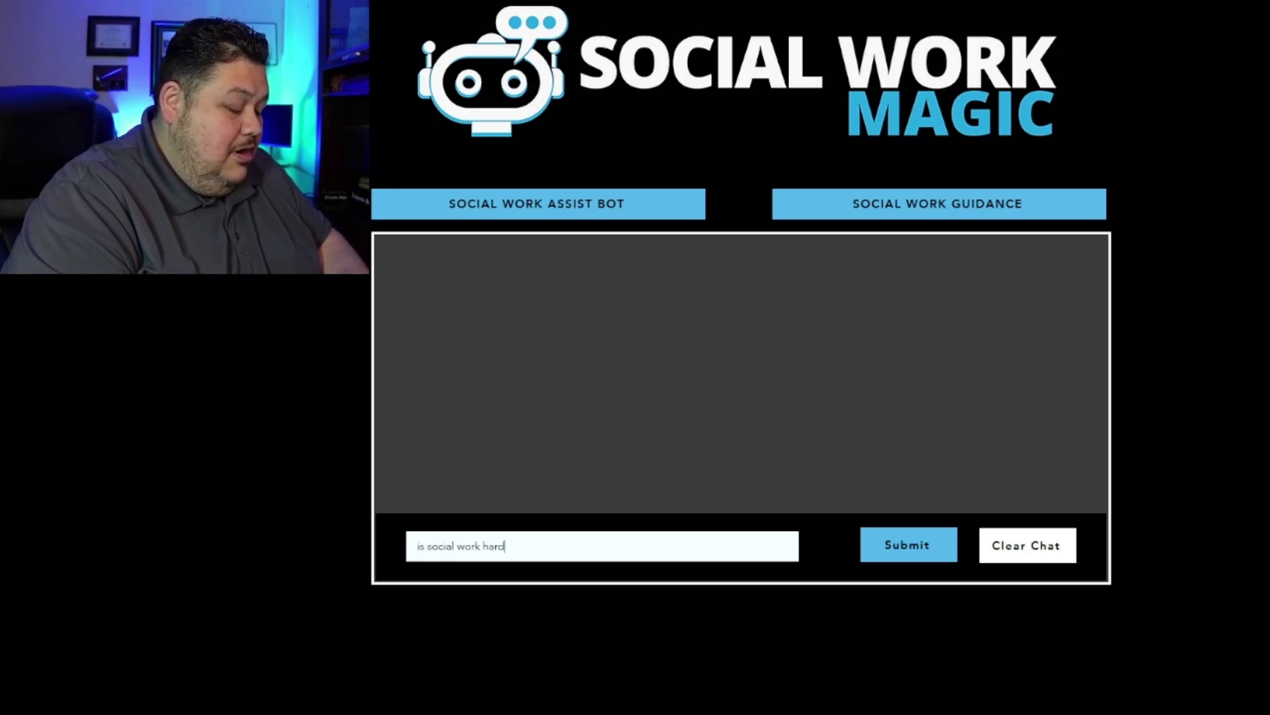
{"action": "key", "text": "Return"}
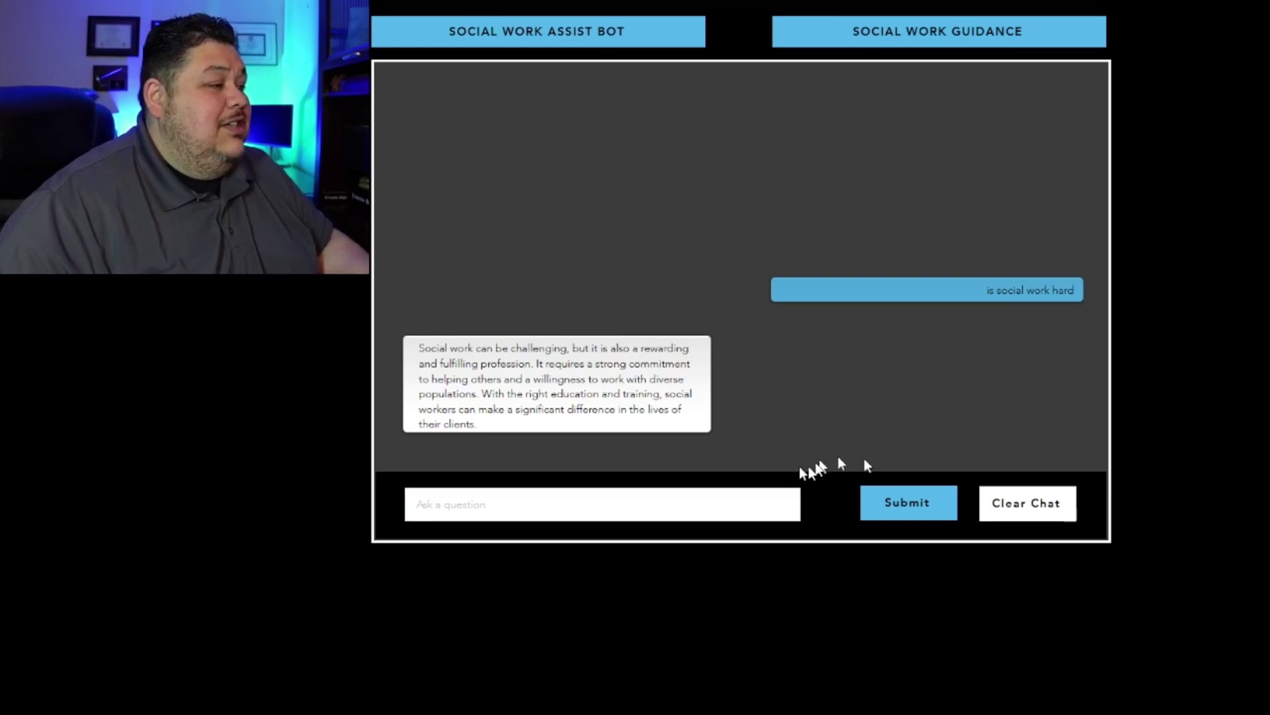
- Send the follow-up question 'whats so hard about it' after removing the stray character
{"action": "left_click", "coordinate": [755, 503]}
{"action": "type", "text": "whats"}
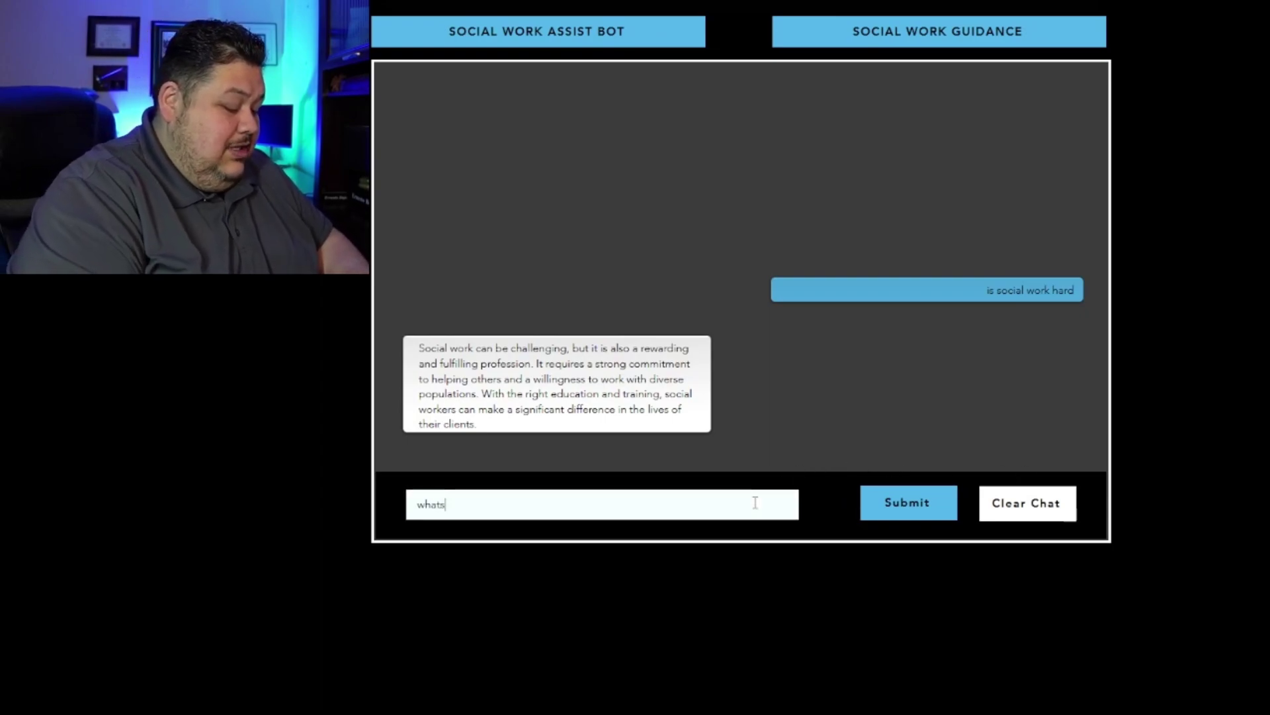
{"action": "type", "text": " so hard about"}
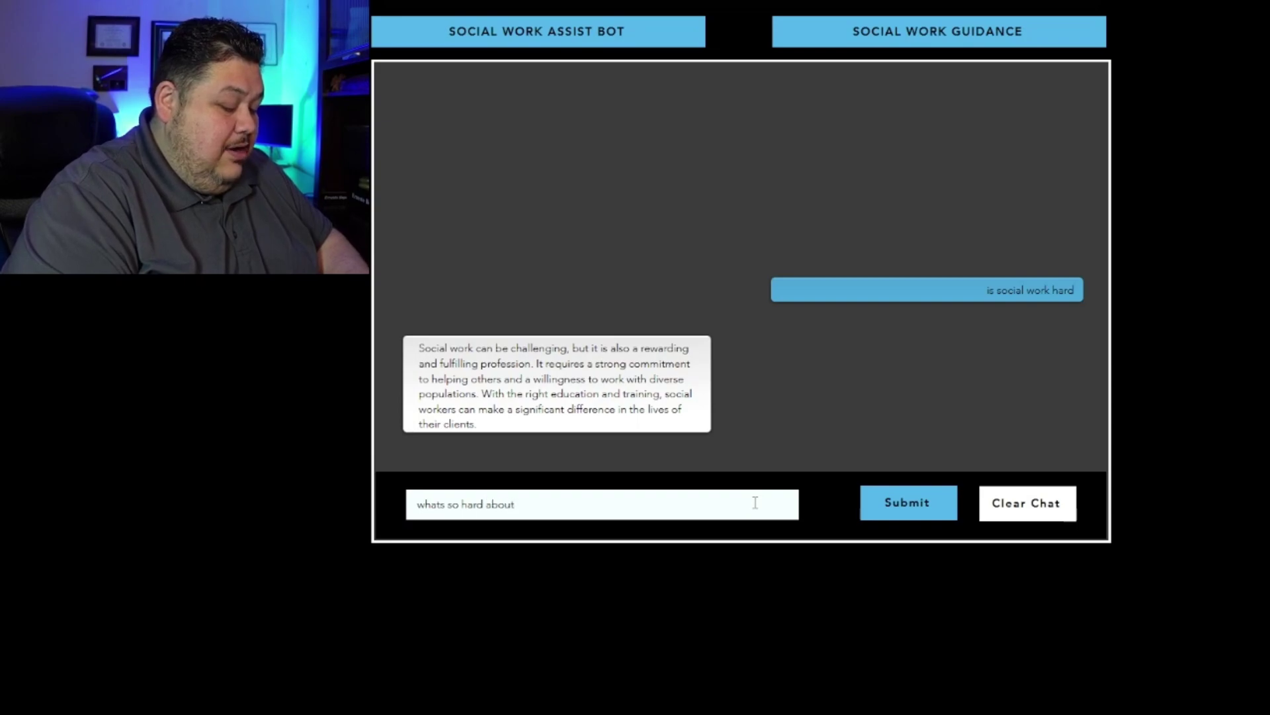
{"action": "type", "text": " it4"}
{"action": "key", "text": "BackSpace"}
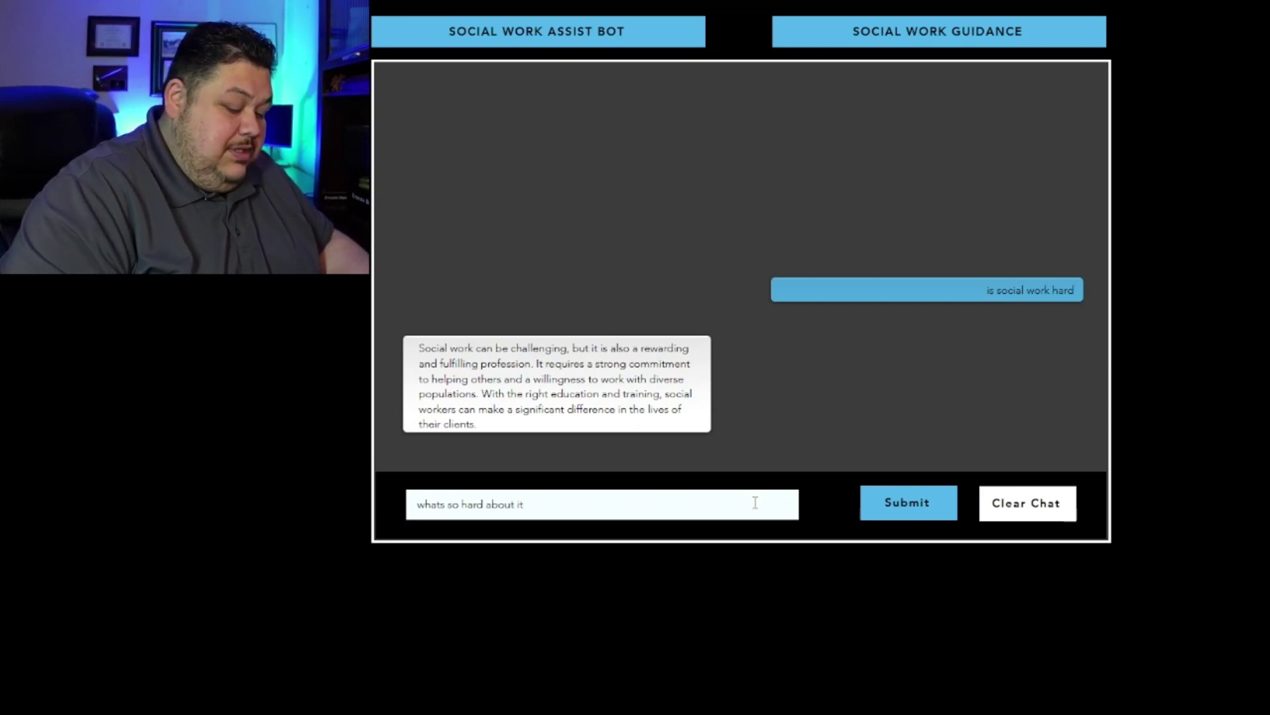
{"action": "key", "text": "Return"}
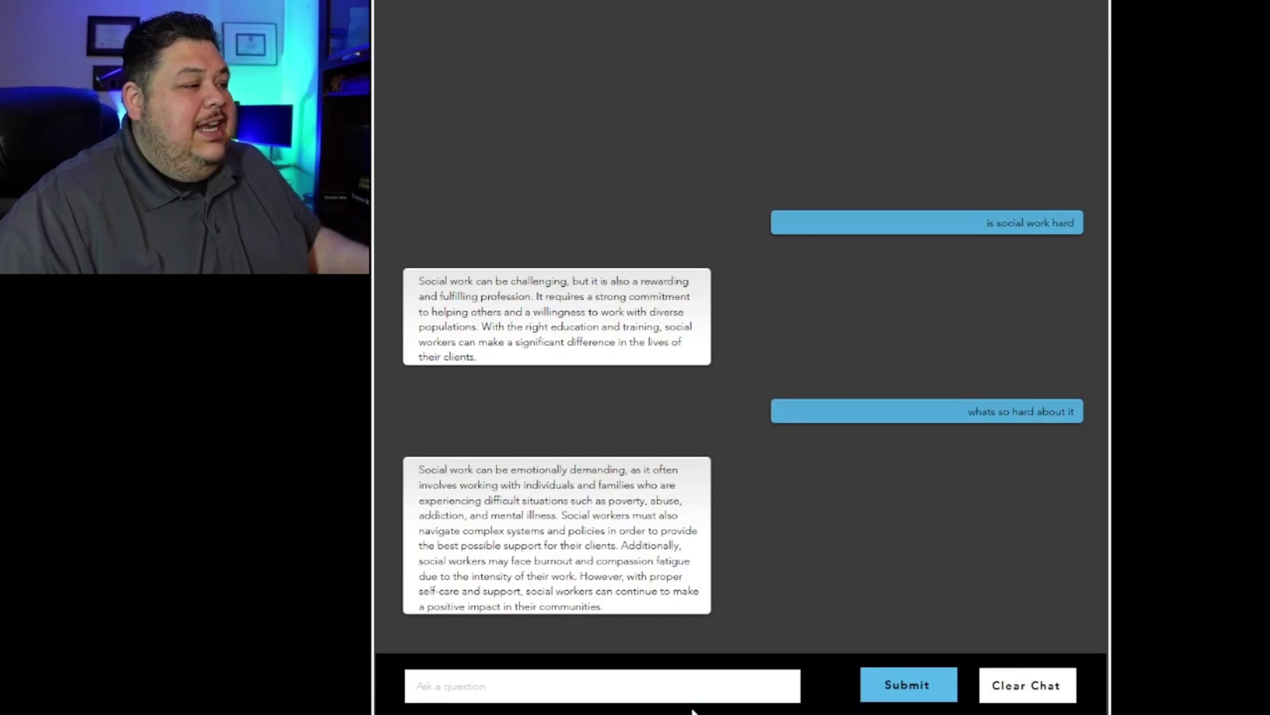
- Clear the chat, then ask about removing children from the home and 'what about if the parents are angry'
{"action": "left_click", "coordinate": [1022, 688]}
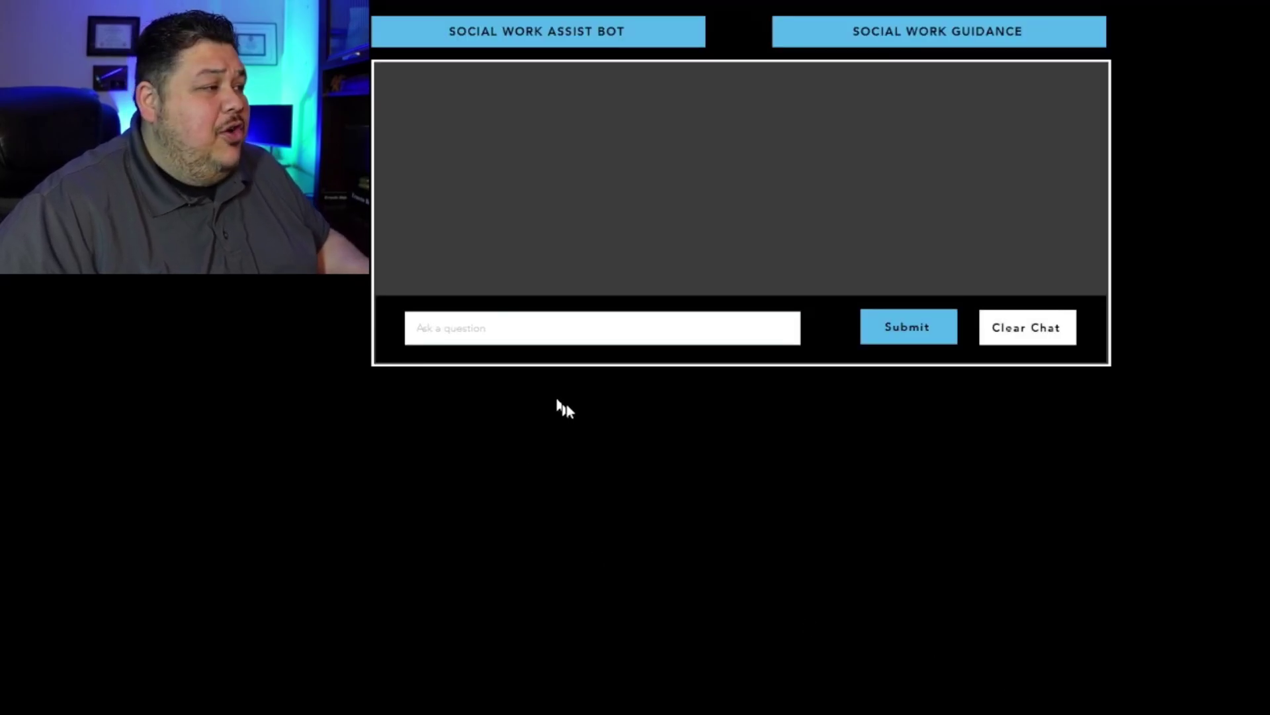
{"action": "scroll", "coordinate": [556, 408], "scroll_direction": "up", "scroll_amount": 3}
{"action": "left_click", "coordinate": [599, 503]}
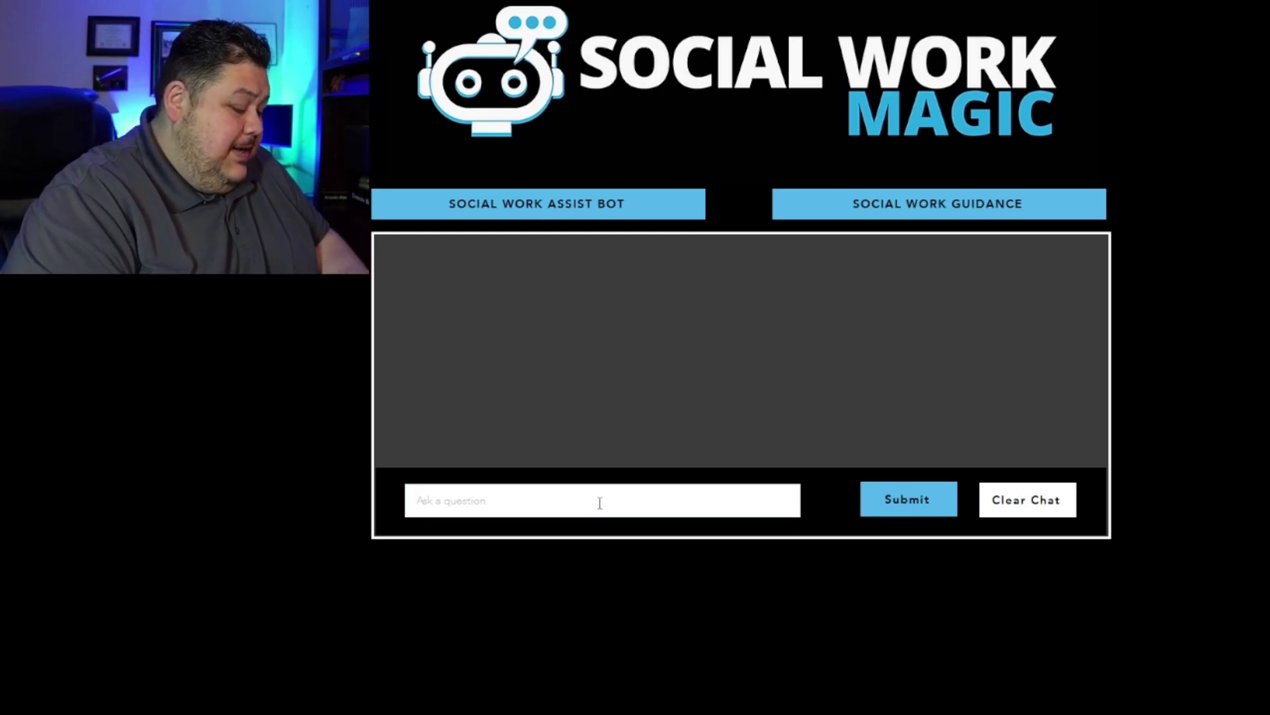
{"action": "type", "text": "h"}
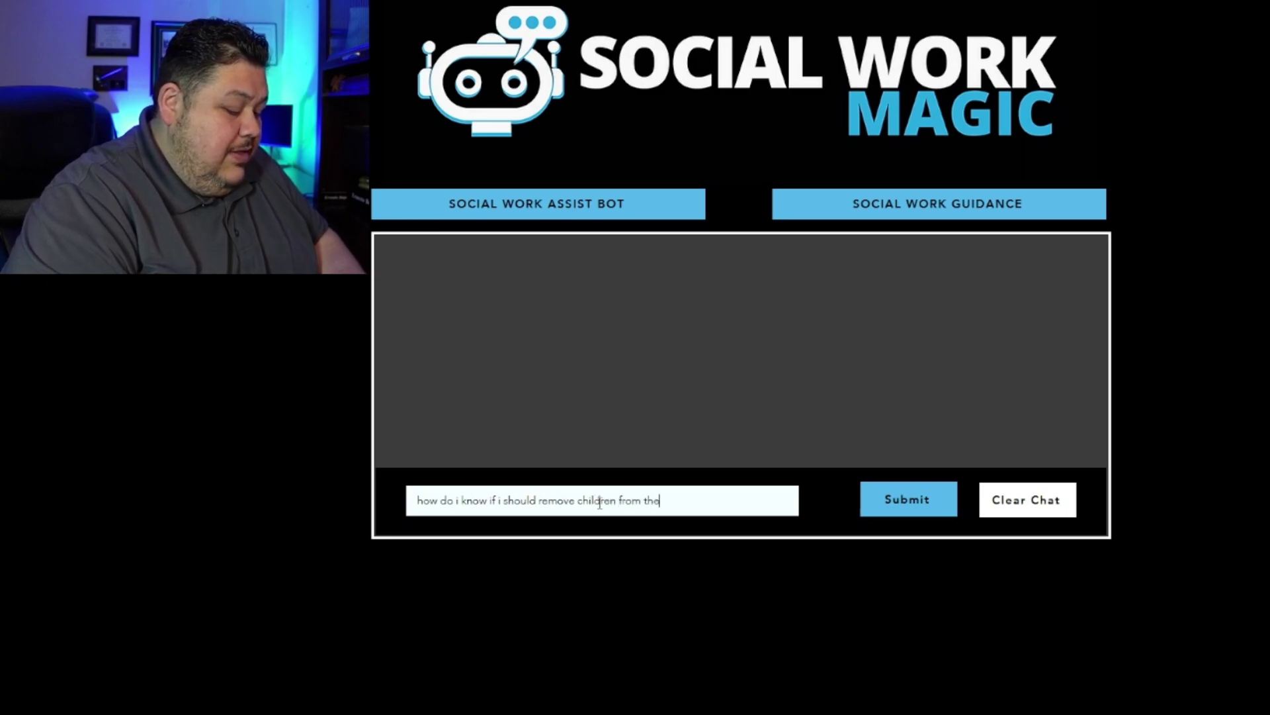
{"action": "type", "text": "e"}
{"action": "key", "text": "Return"}
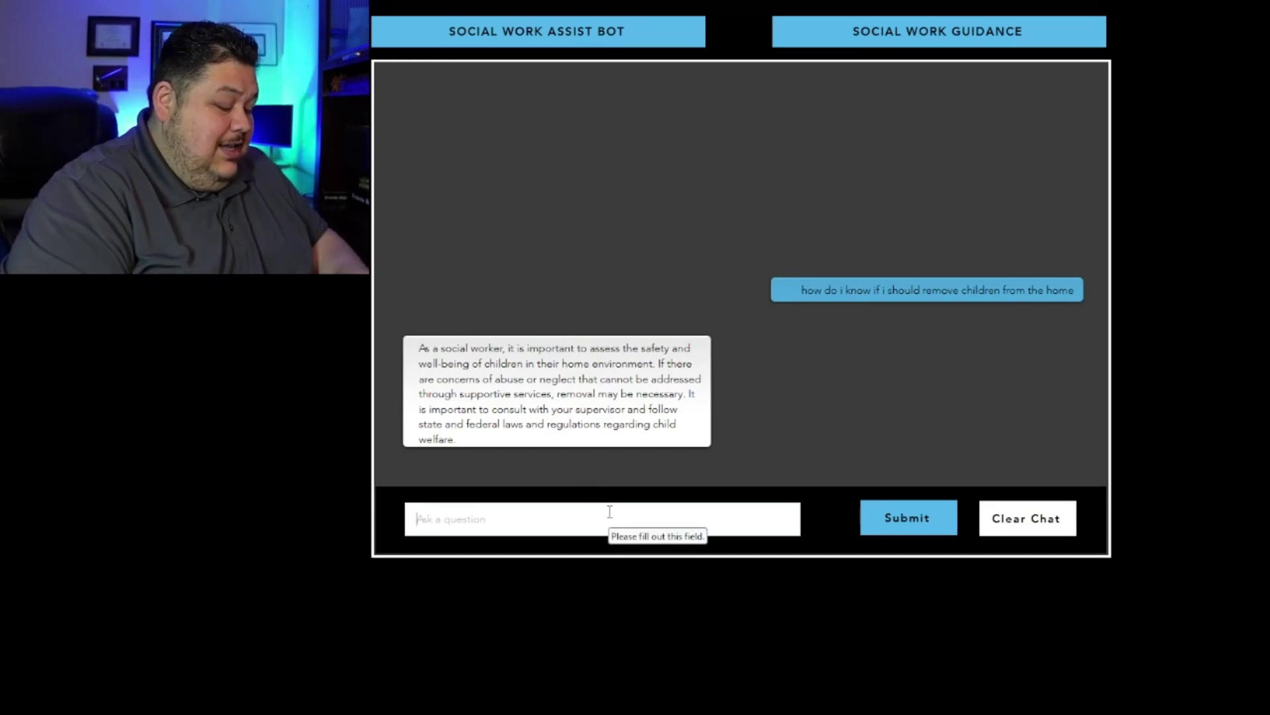
{"action": "type", "text": "what about if the "}
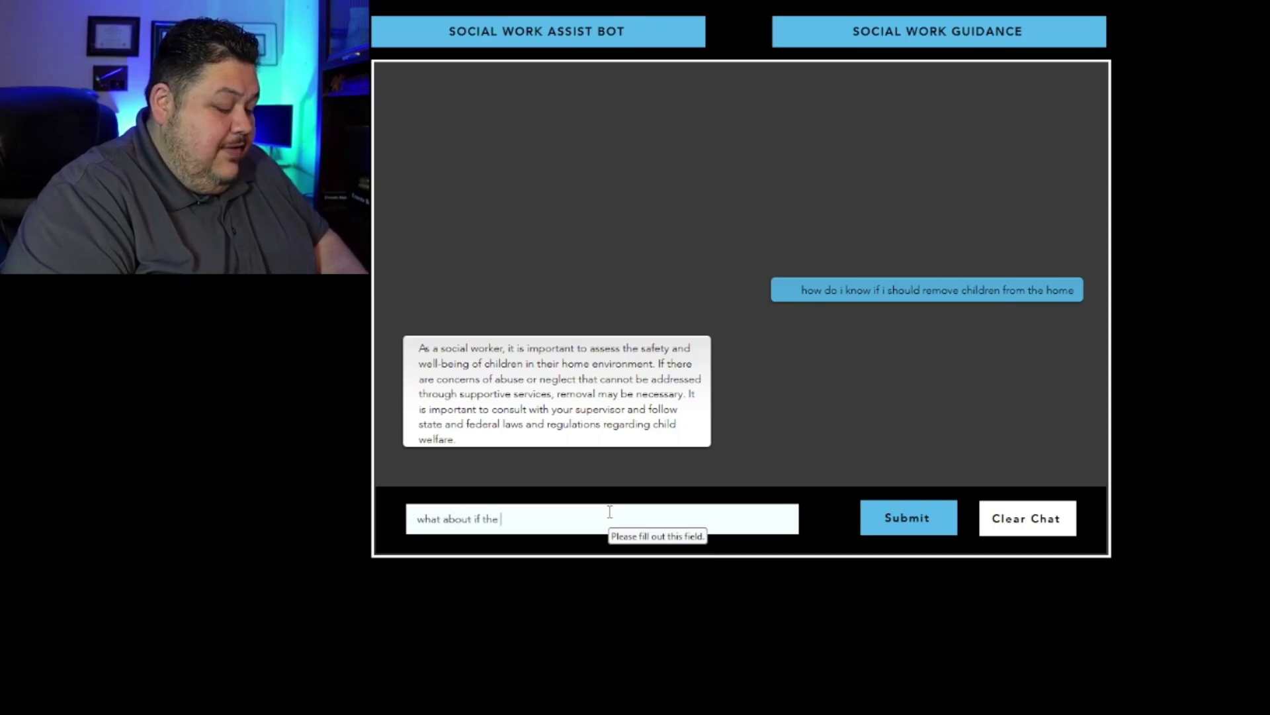
{"action": "type", "text": "parents are a"}
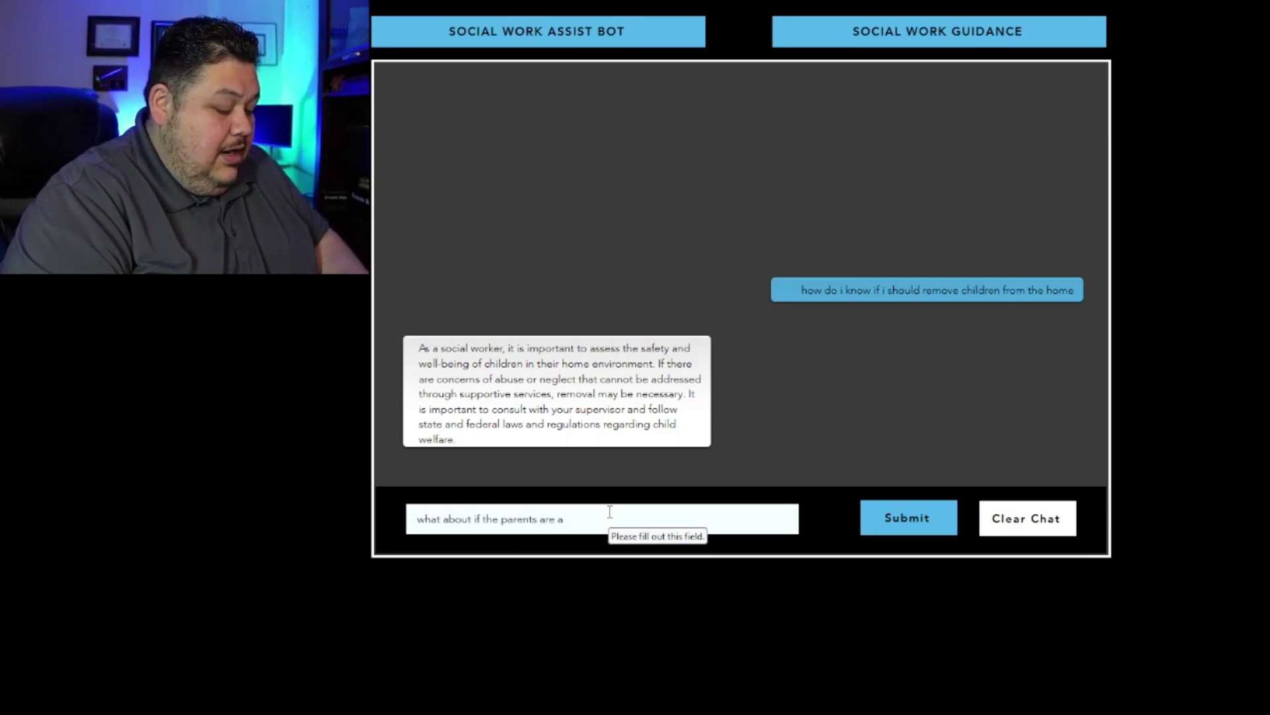
{"action": "type", "text": "ngry"}
{"action": "key", "text": "Return"}
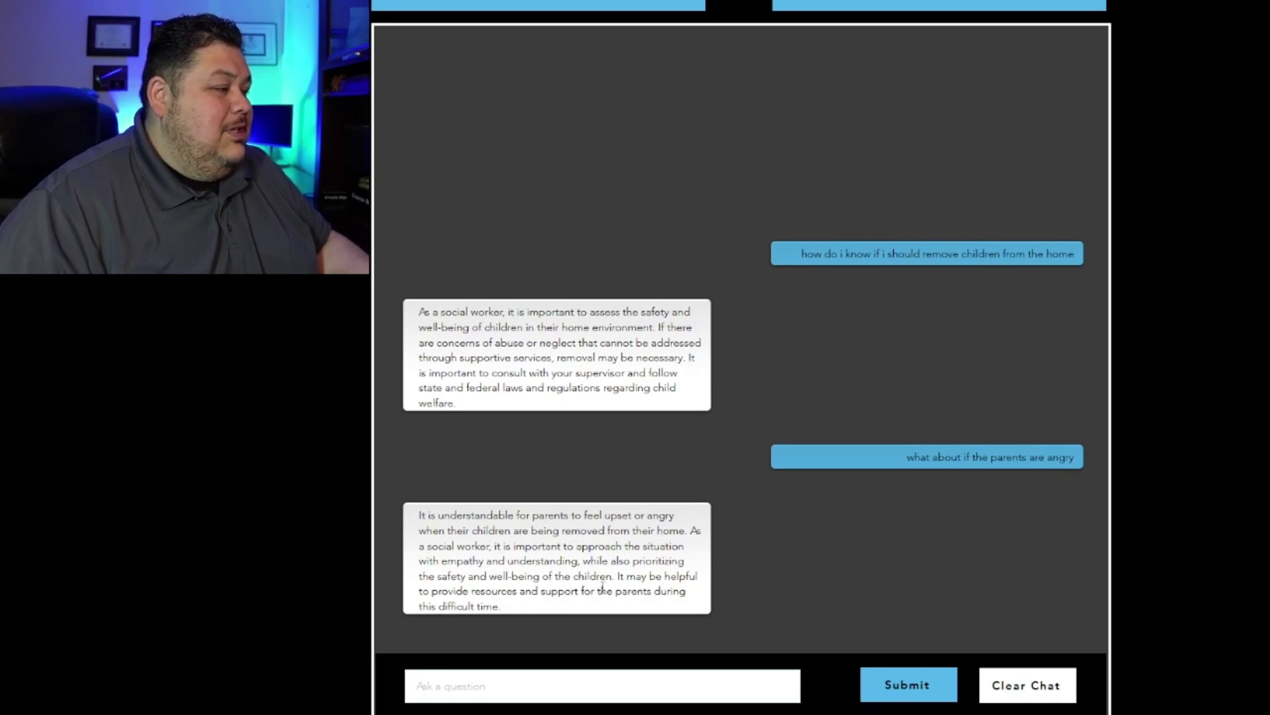
- Ask the Assist Bot 'what can i say to them to make this easier'
{"action": "left_click", "coordinate": [576, 691]}
{"action": "type", "text": "what"}
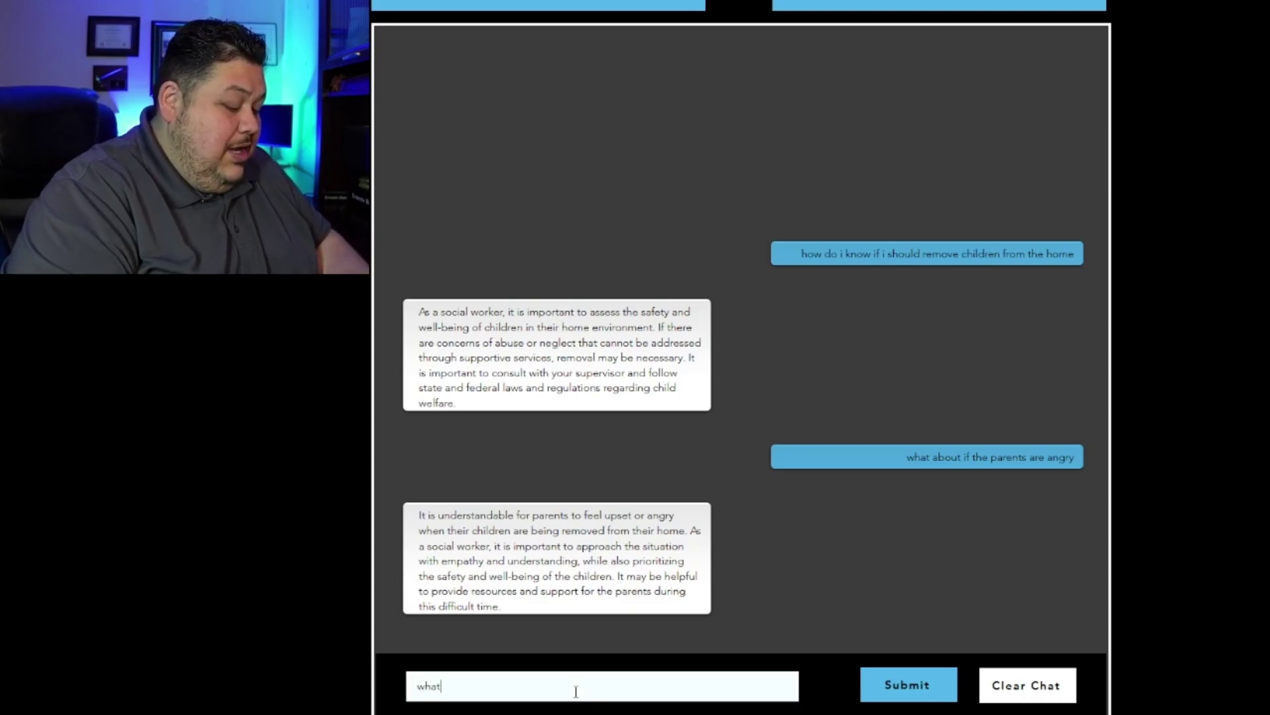
{"action": "type", "text": " can i say to th"}
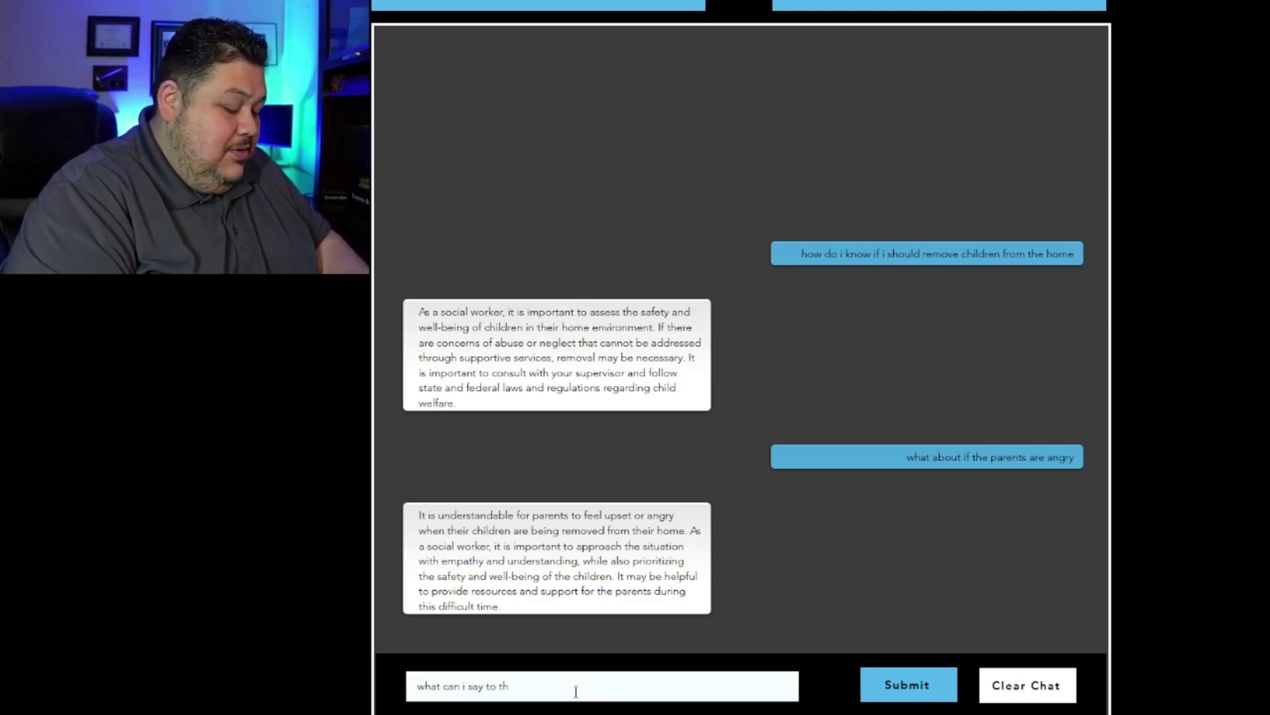
{"action": "type", "text": "em to make this e"}
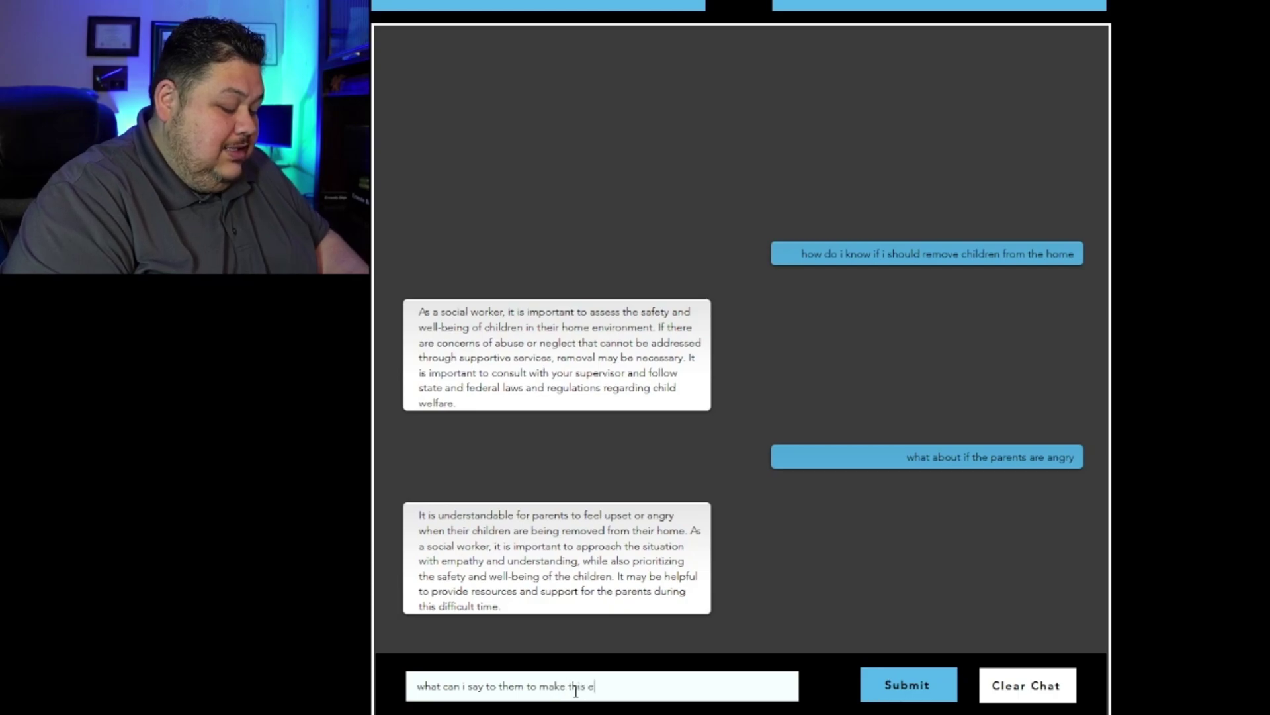
{"action": "type", "text": "asier"}
{"action": "key", "text": "Return"}
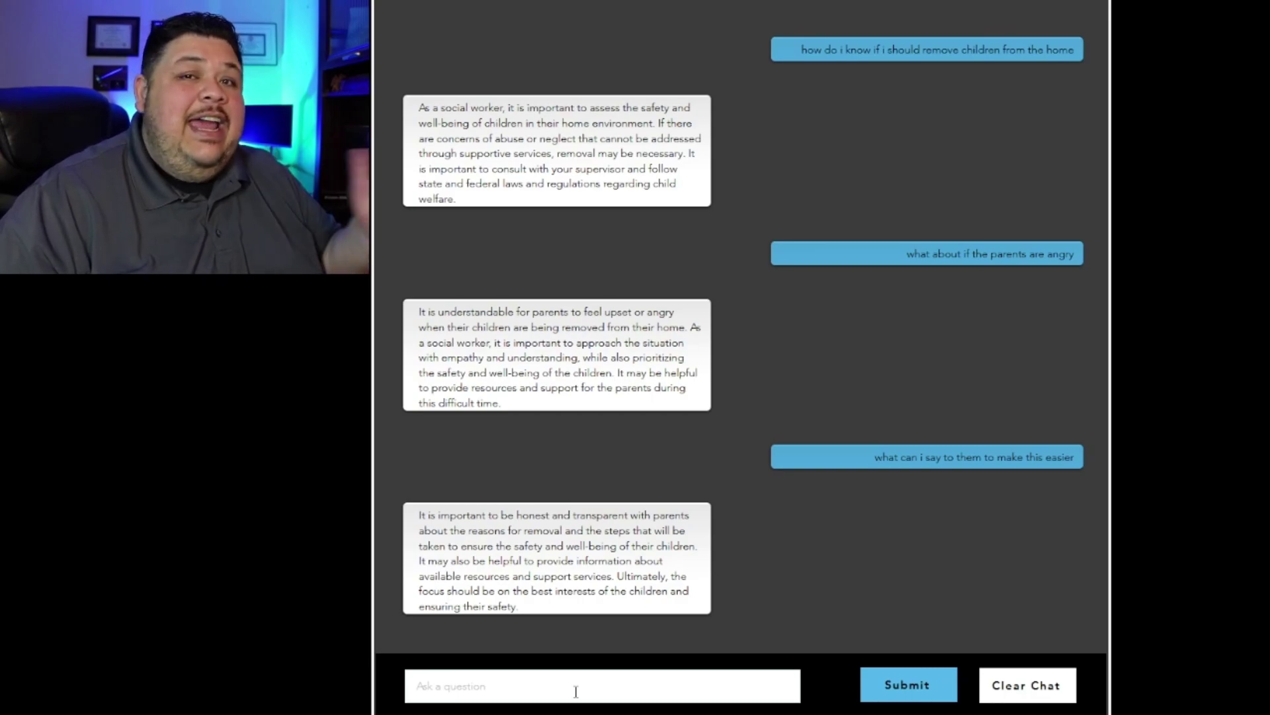
- Ask the Assist Bot what is a good modality for people with PTSD
{"action": "left_click", "coordinate": [570, 690]}
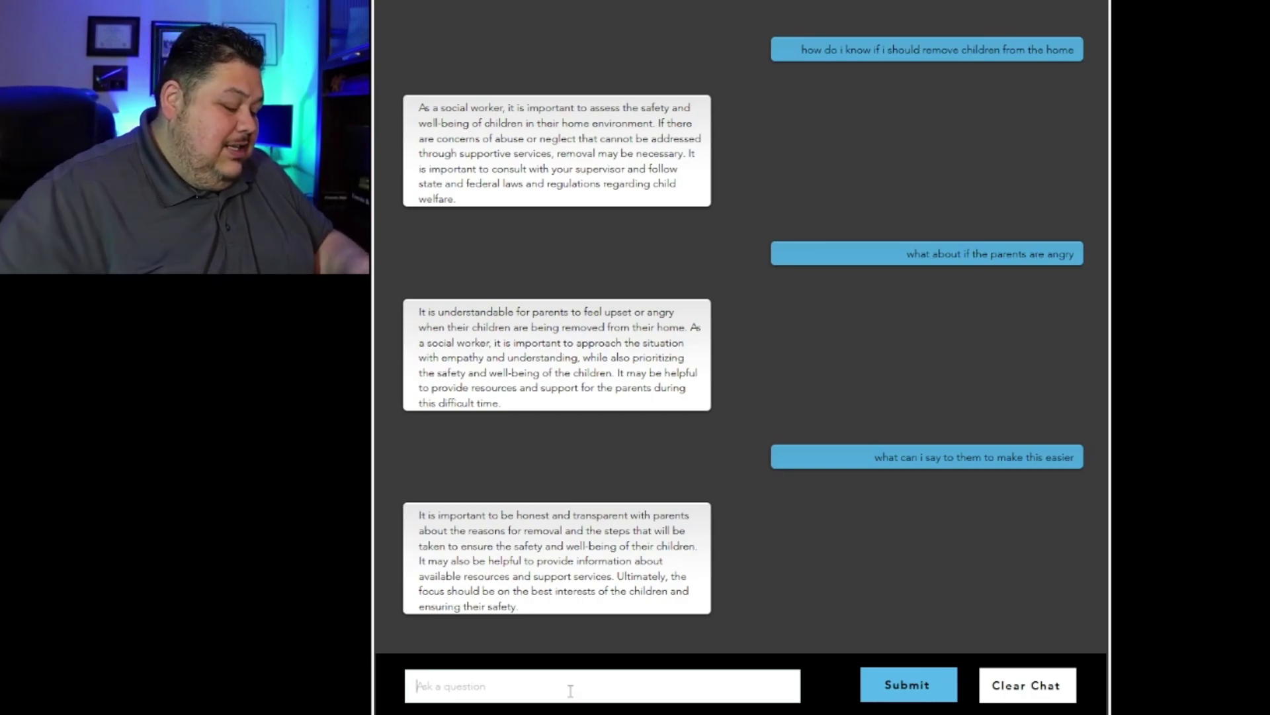
{"action": "type", "text": "what is a"}
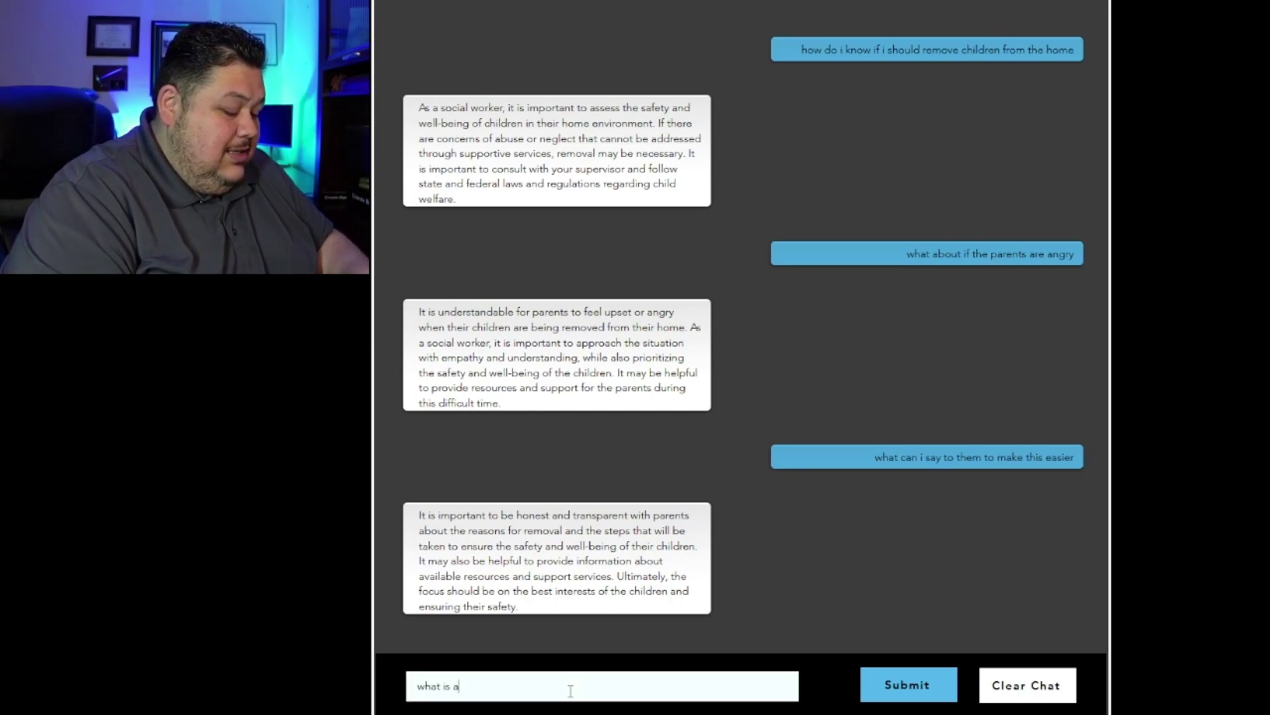
{"action": "type", "text": " good mod"}
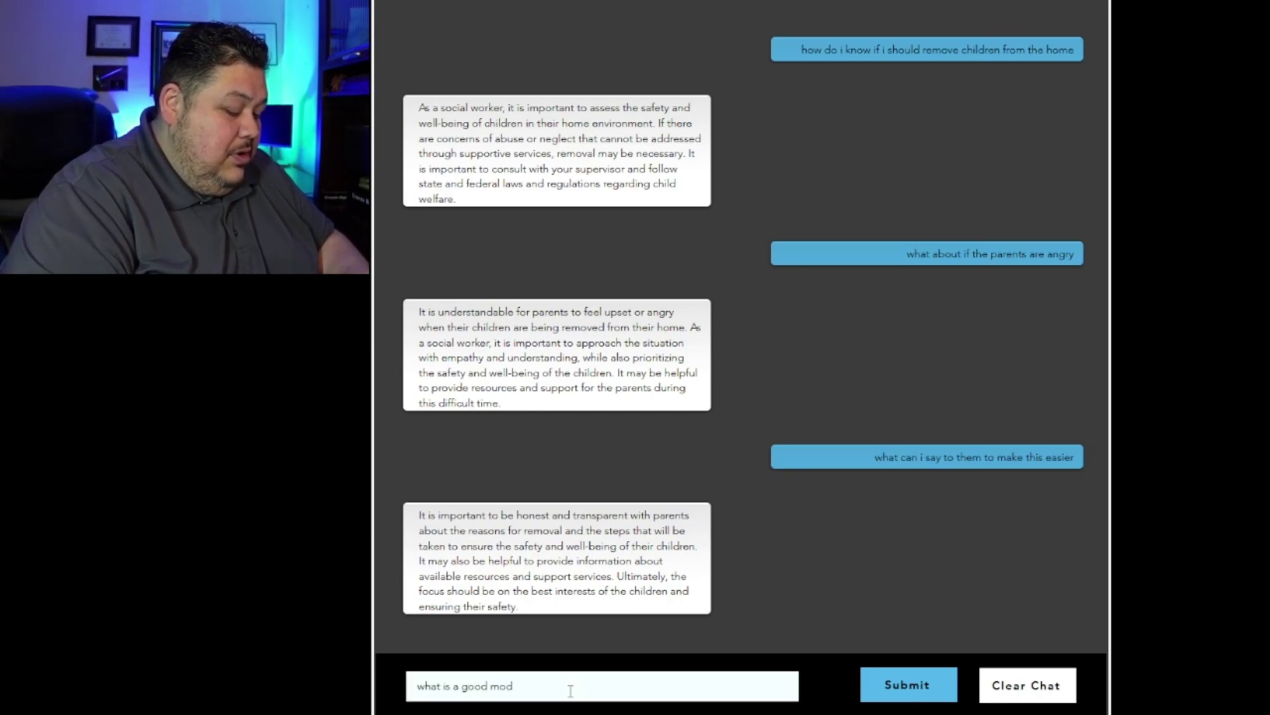
{"action": "type", "text": "ality for p"}
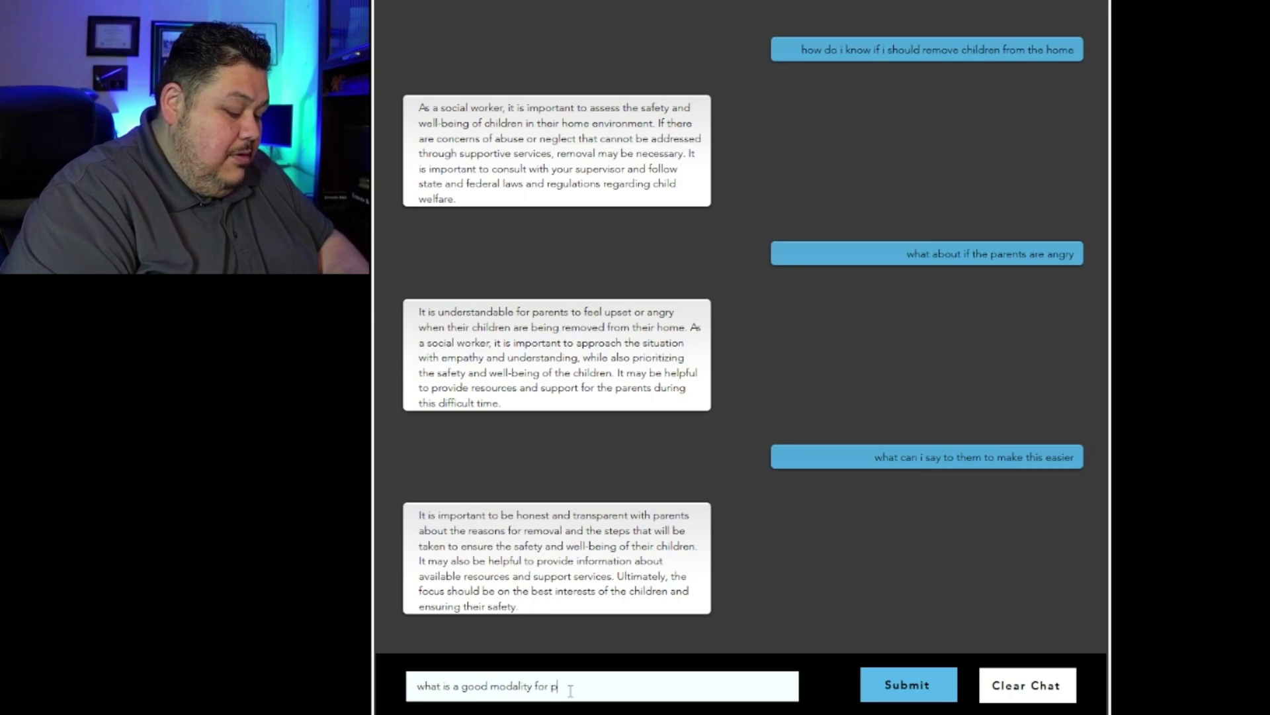
{"action": "type", "text": "eople w"}
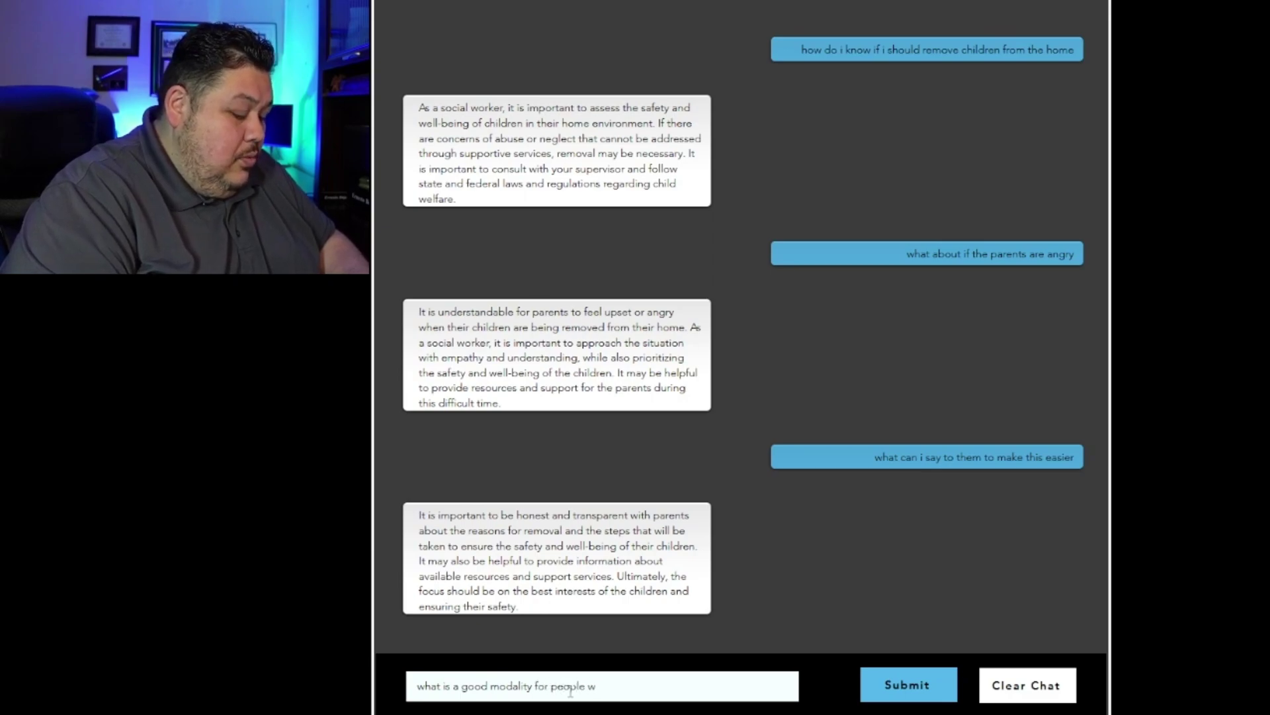
{"action": "type", "text": "ith ptsd"}
{"action": "key", "text": "Return"}
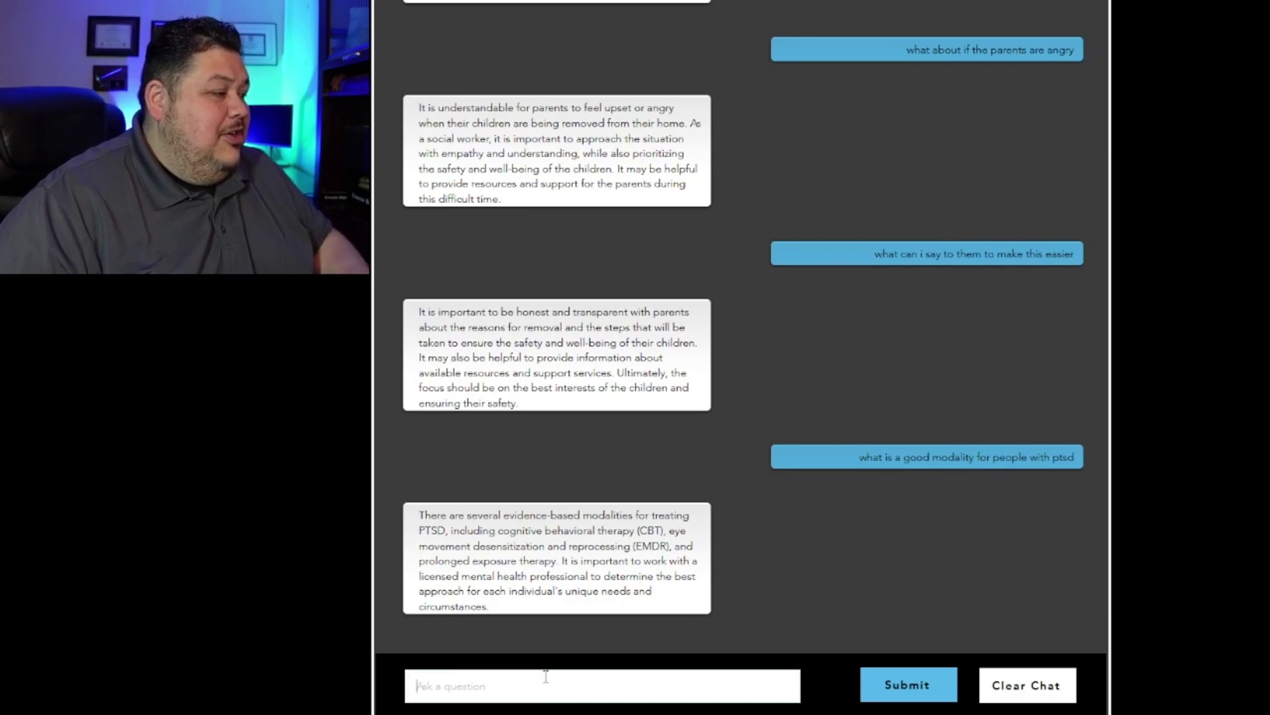
- Ask the Assist Bot to 'explain cbt with details' and scroll up to read the answer
{"action": "type", "text": "ex"}
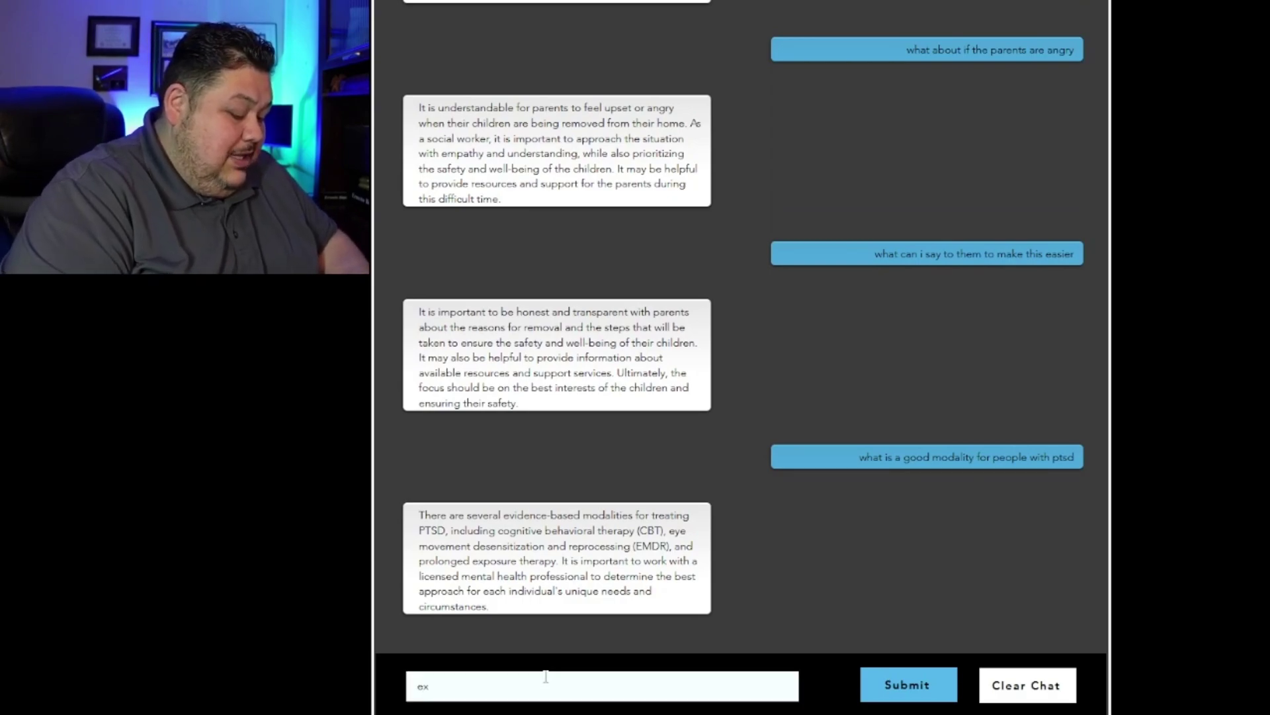
{"action": "type", "text": "plain cbt "}
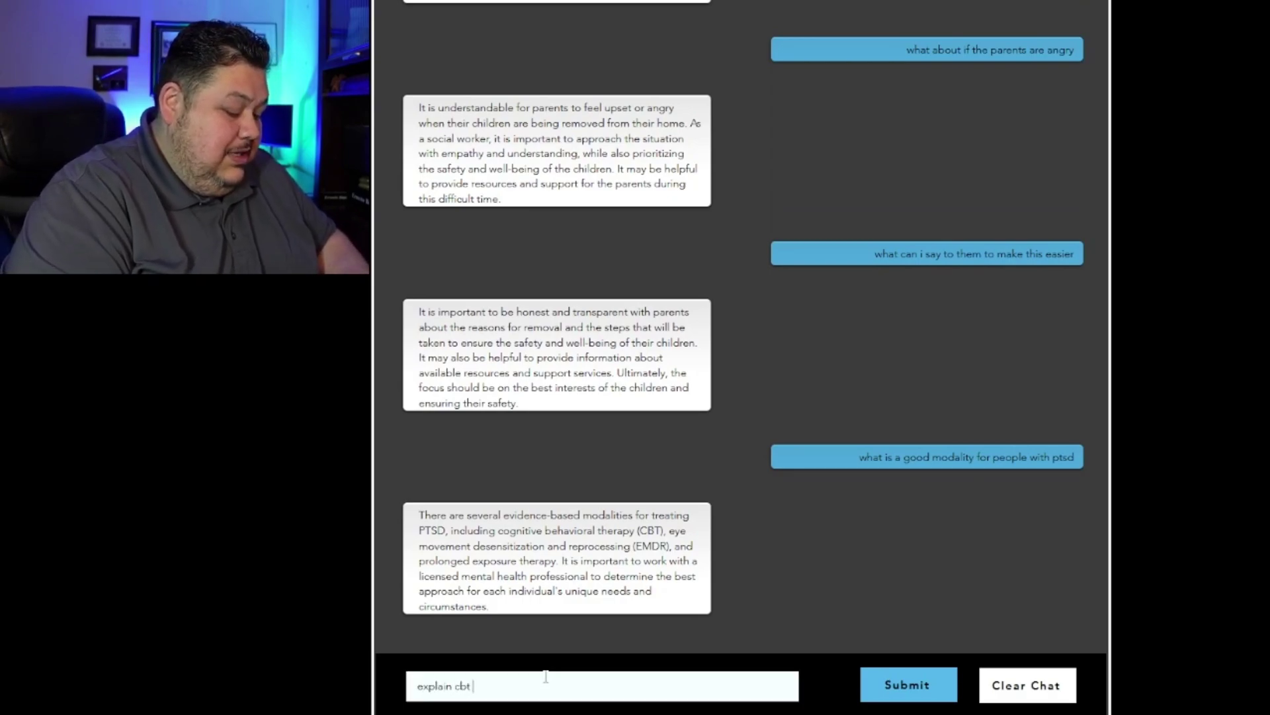
{"action": "type", "text": "with details"}
{"action": "key", "text": "Return"}
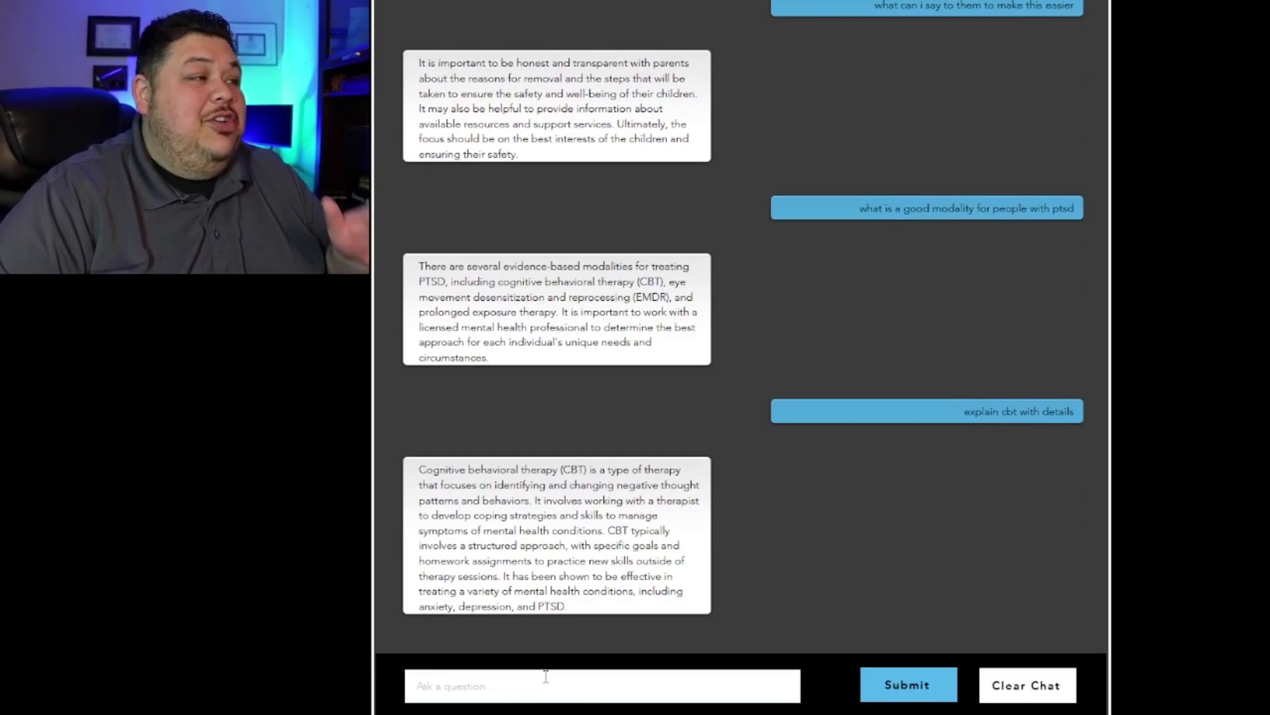
{"action": "scroll", "coordinate": [563, 602], "scroll_direction": "up", "scroll_amount": 10}
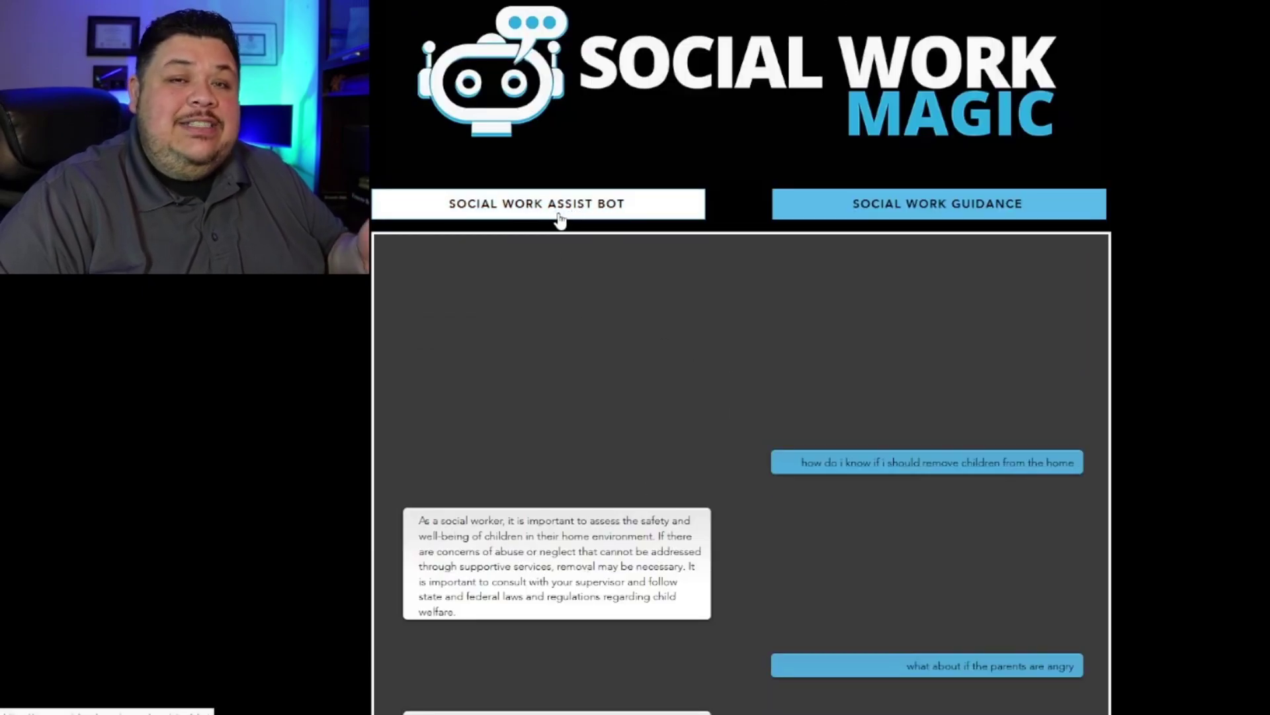
- View the Social Work Guidance form, then return to an empty Assist Bot chat
{"action": "left_click", "coordinate": [857, 212]}
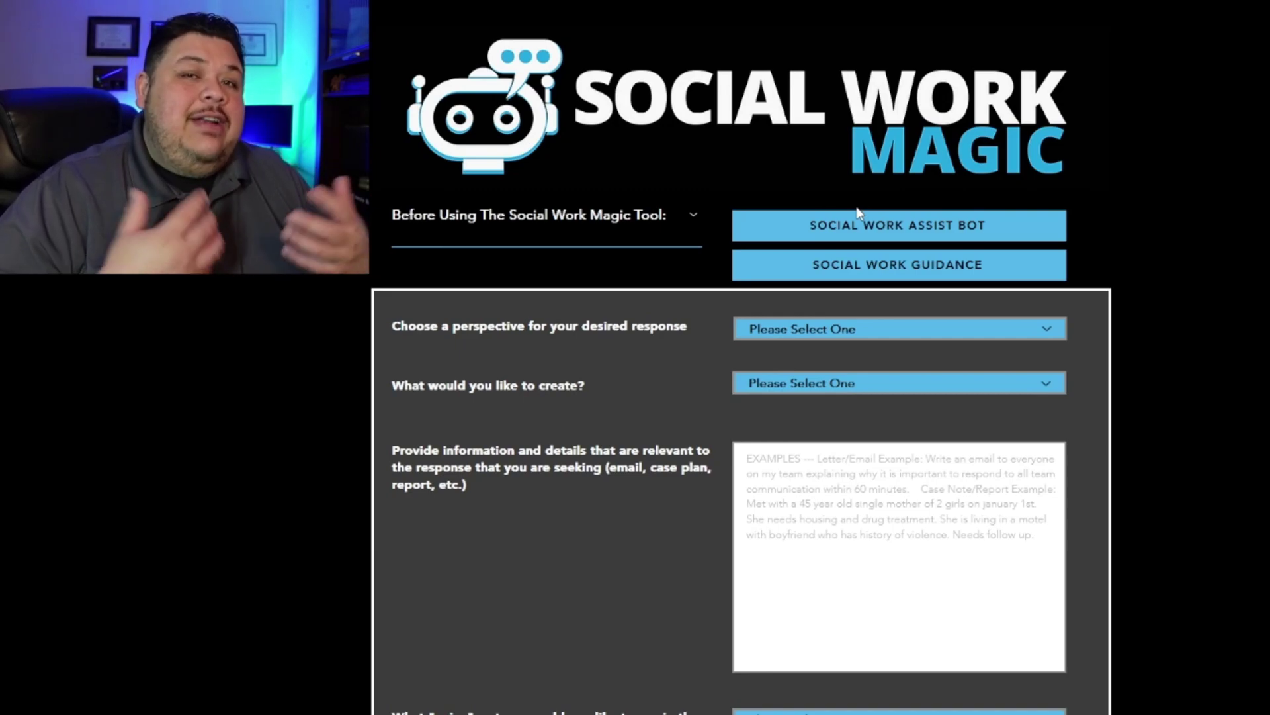
{"action": "left_click", "coordinate": [932, 229]}
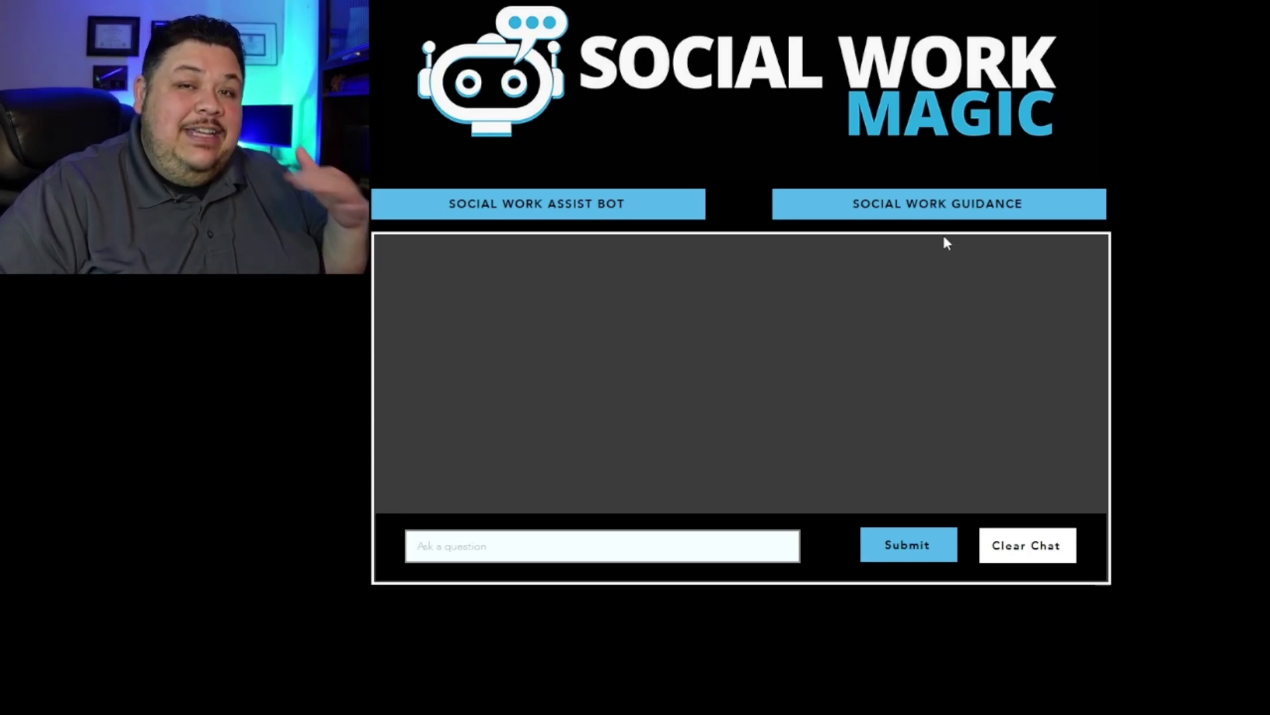
- Reopen Social Work Guidance and review the perspective options, leaving it at Please Select One
{"action": "left_click", "coordinate": [972, 209]}
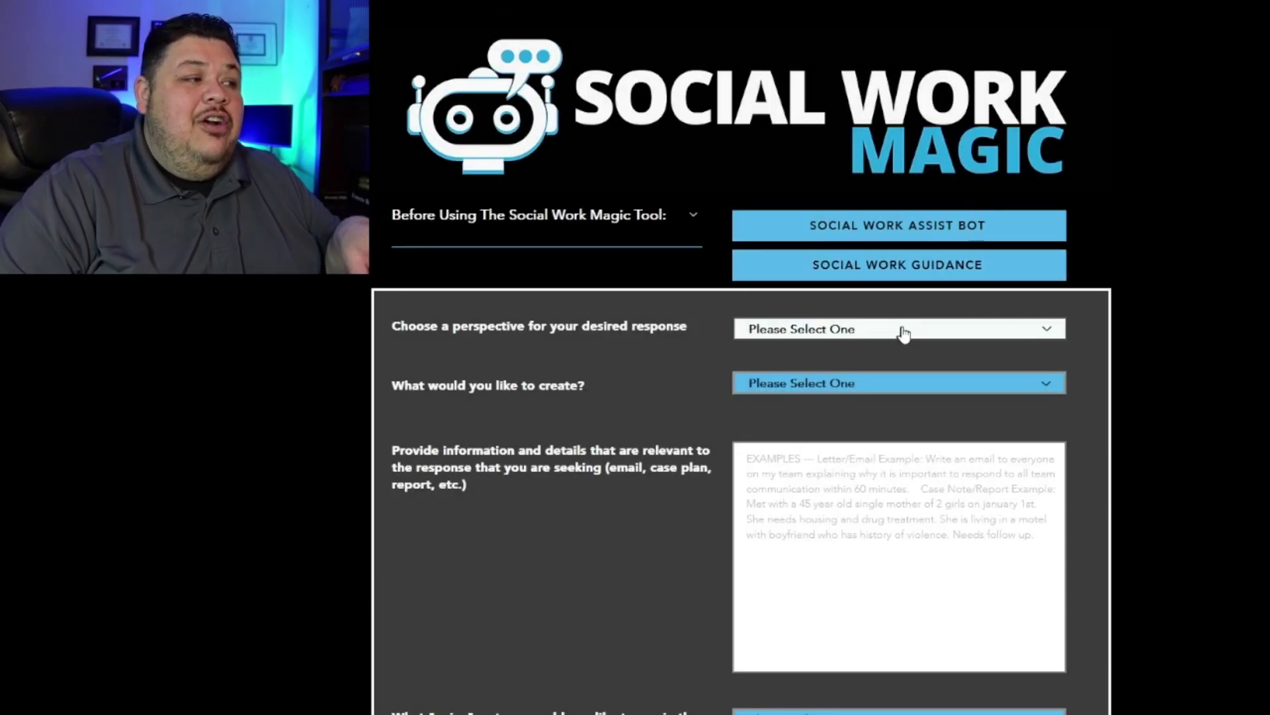
{"action": "left_click", "coordinate": [899, 329]}
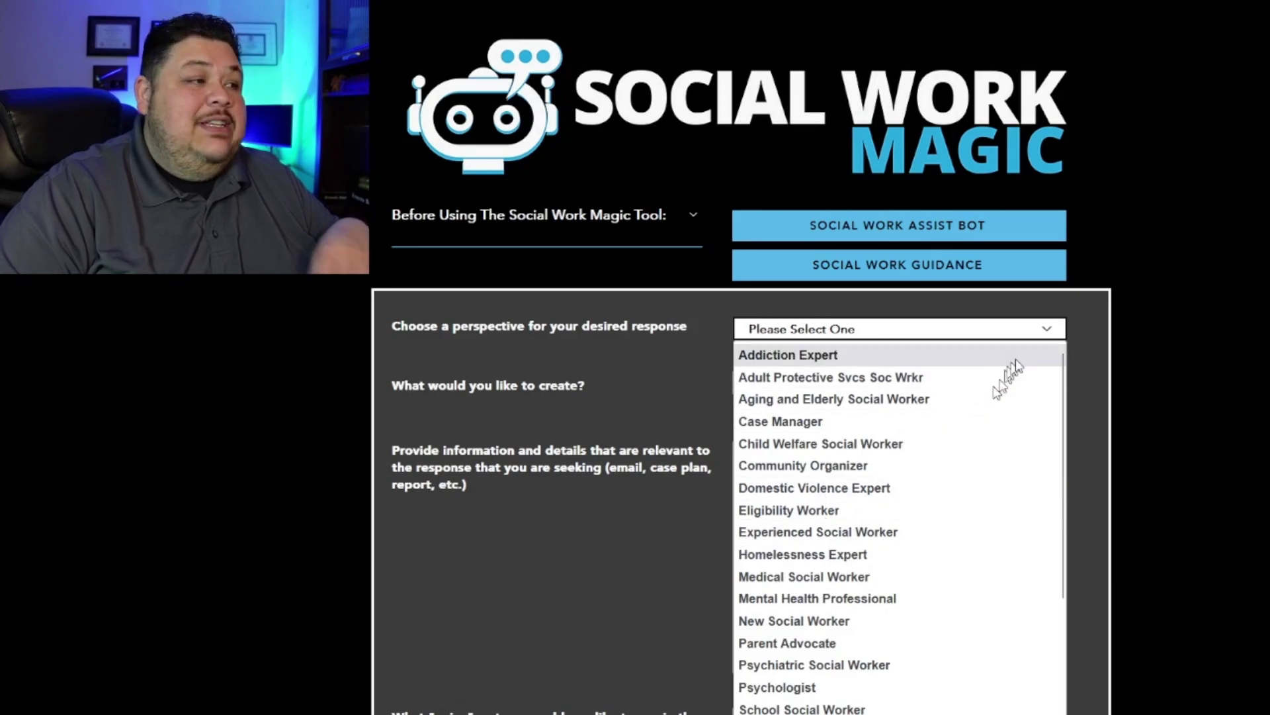
{"action": "left_click", "coordinate": [1027, 329]}
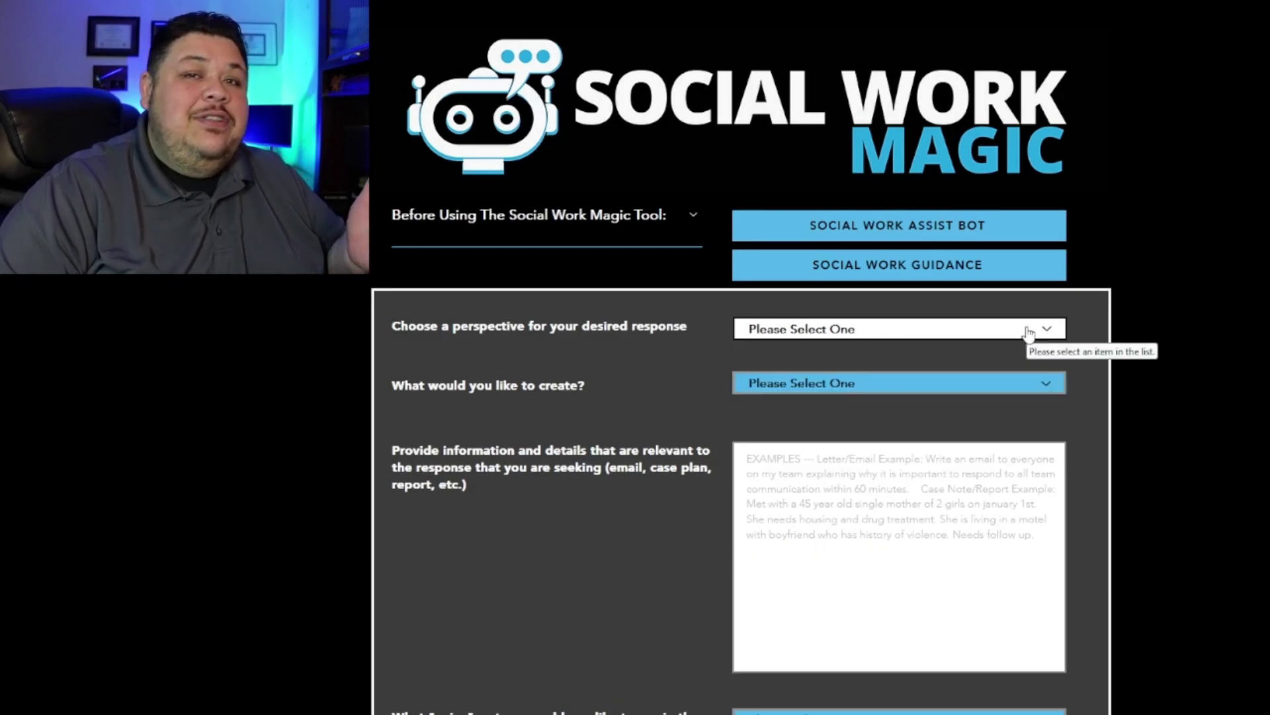